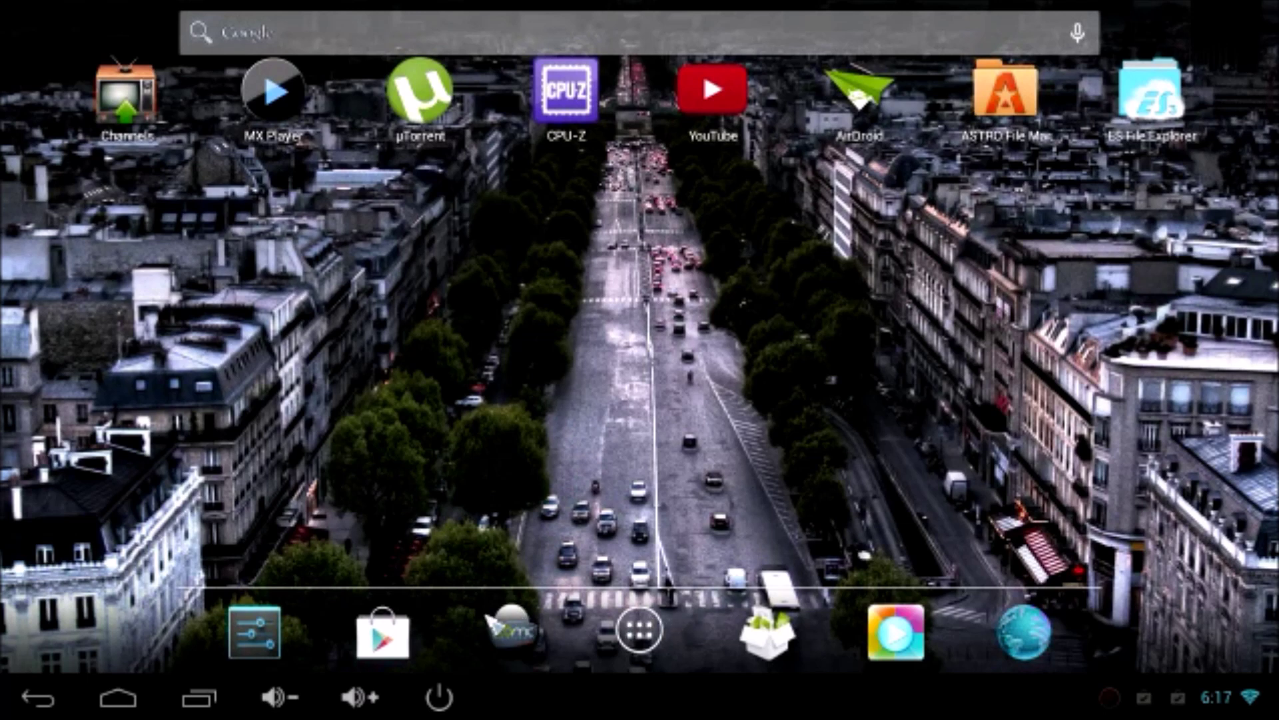
Launch XBMC, go to System > File manager and start adding a new source.
left_click(513, 630)
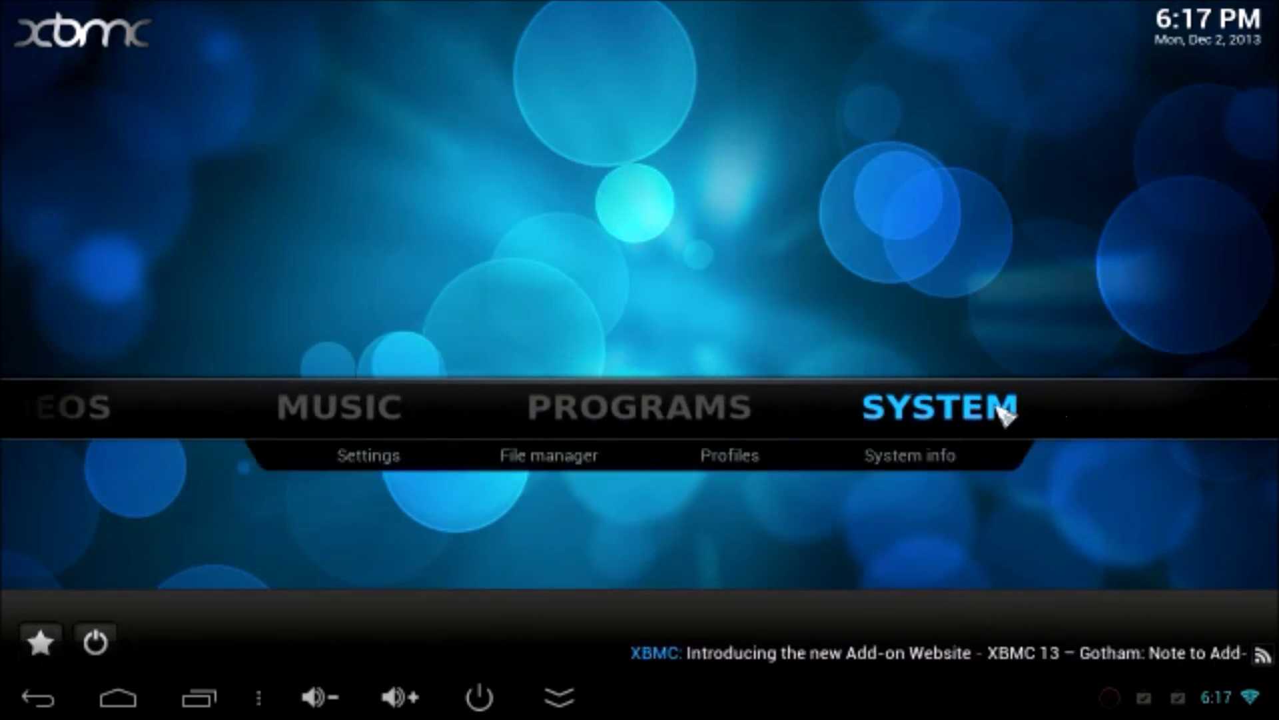
left_click(538, 454)
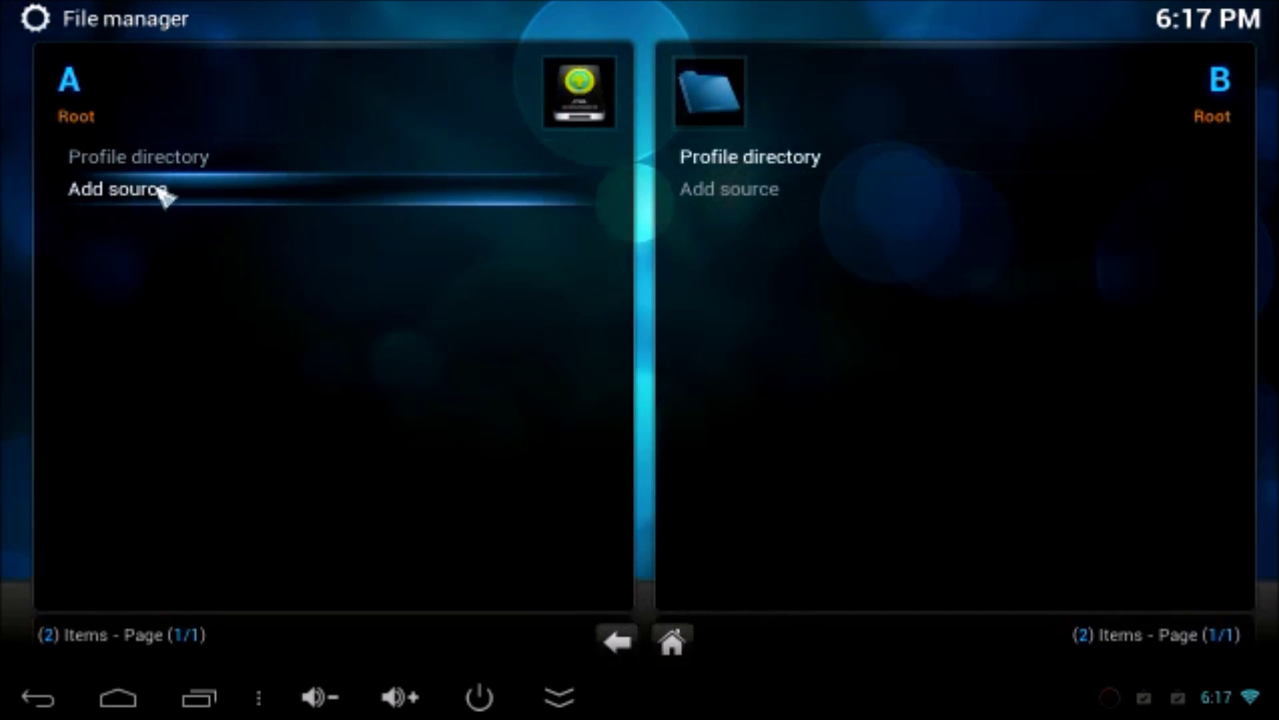
left_click(244, 191)
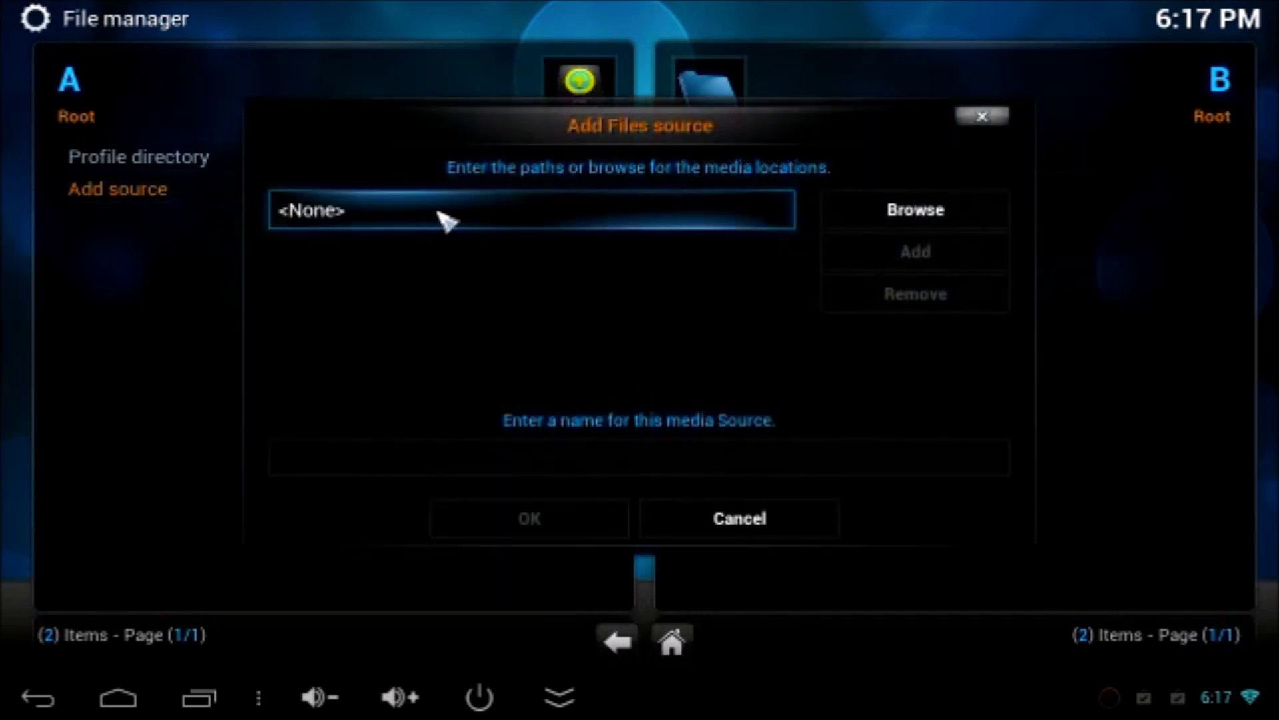
left_click(439, 213)
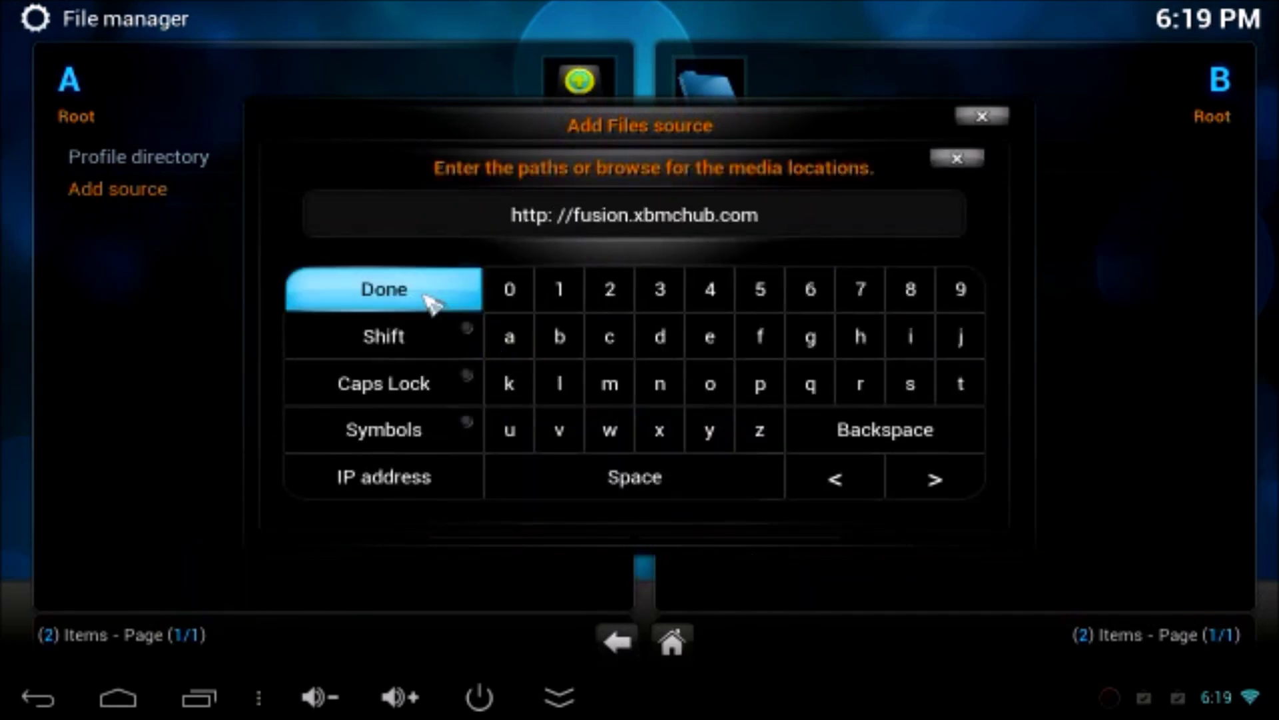
left_click(434, 298)
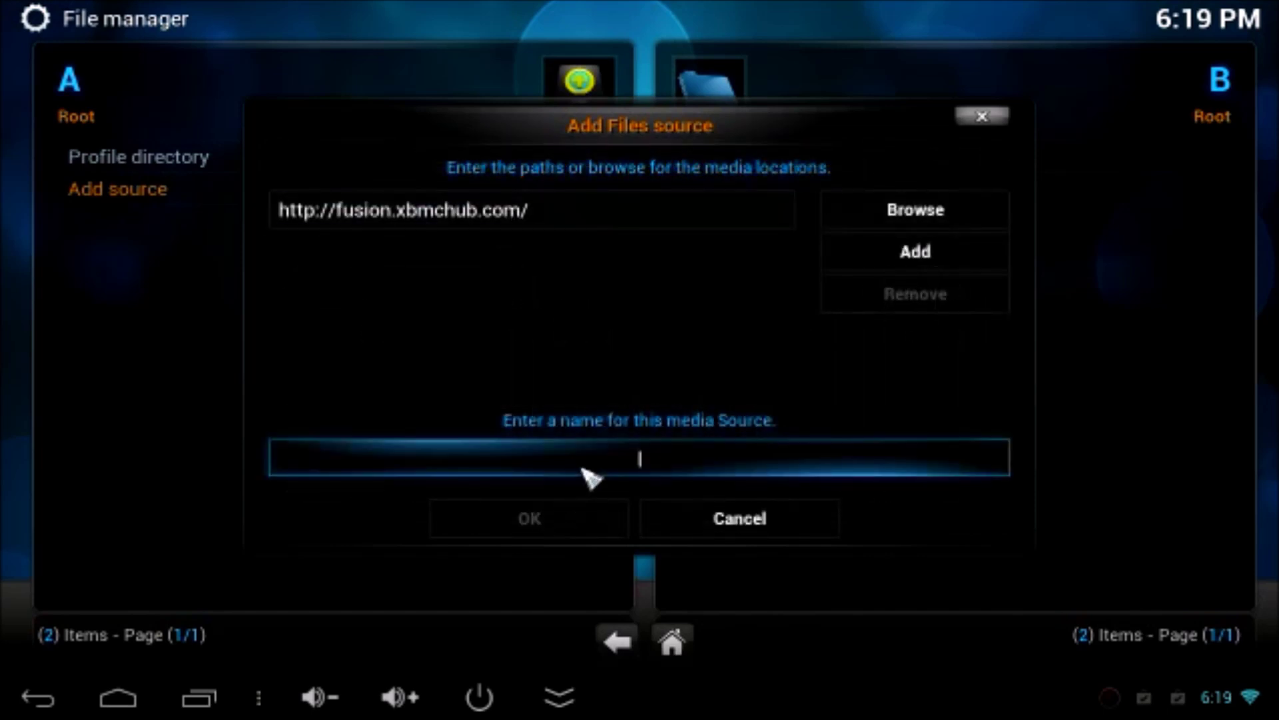
left_click(584, 470)
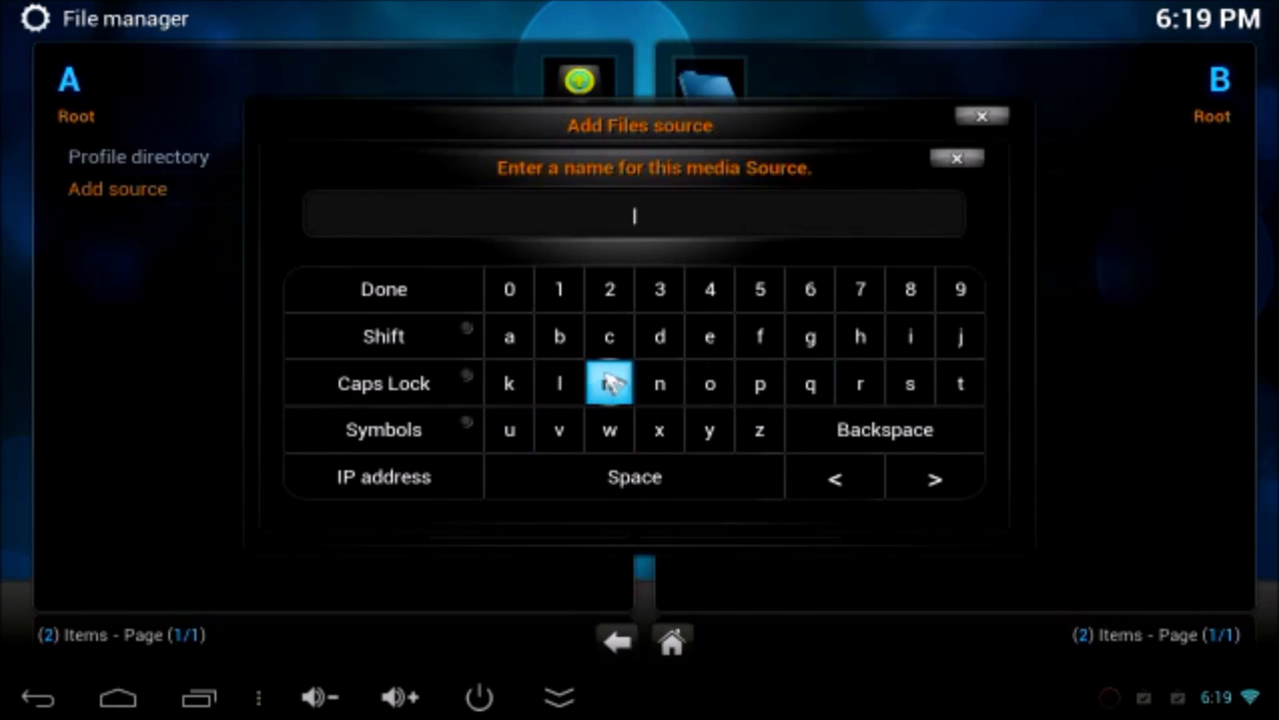
left_click(763, 336)
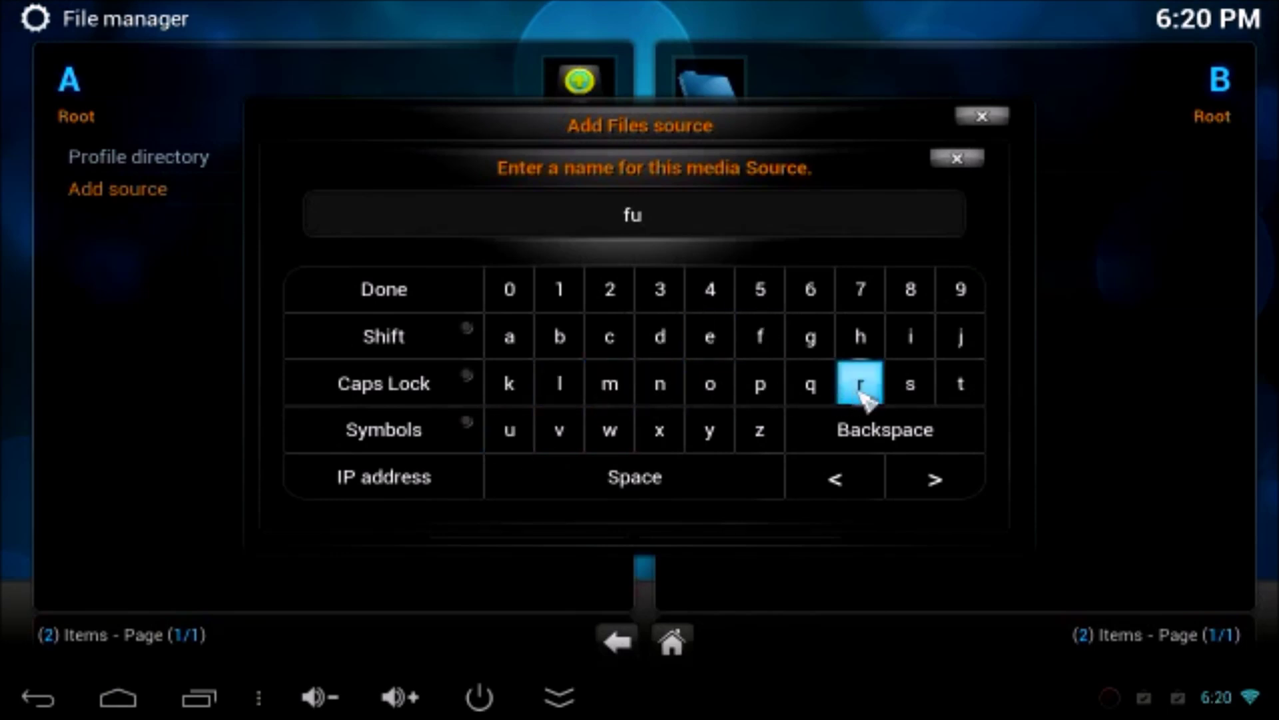
left_click(911, 385)
left_click(910, 335)
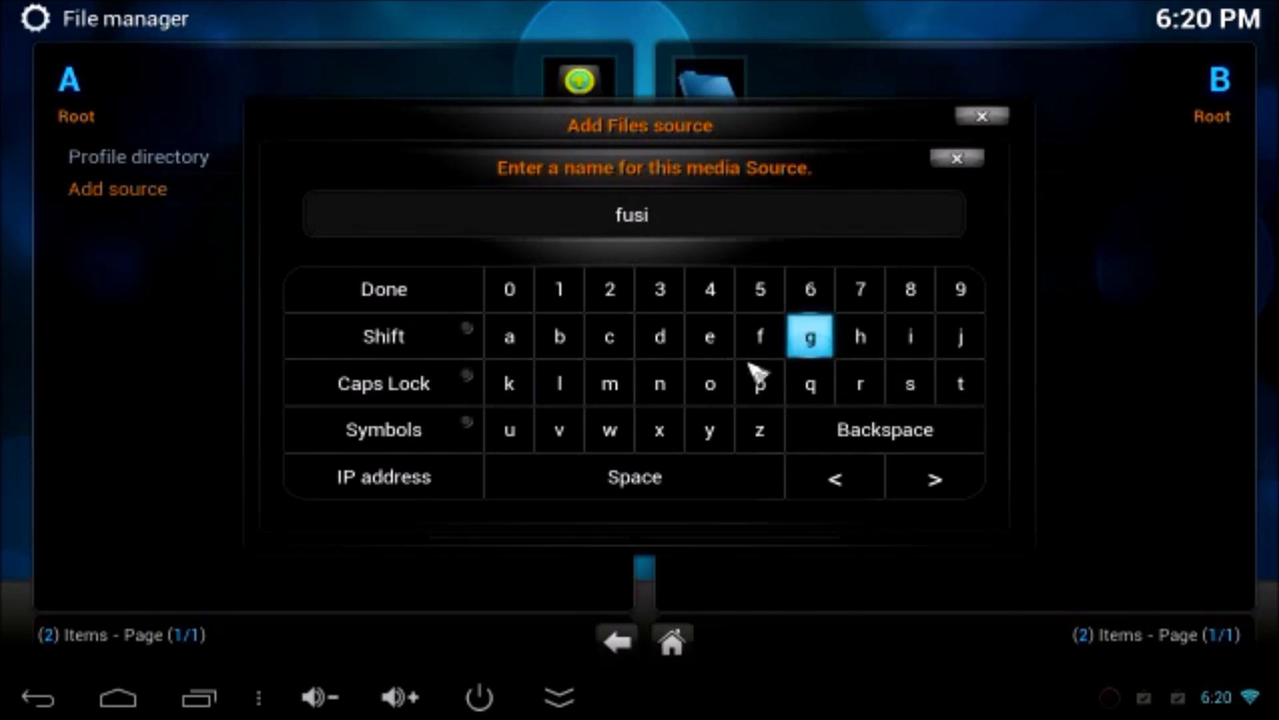
left_click(710, 384)
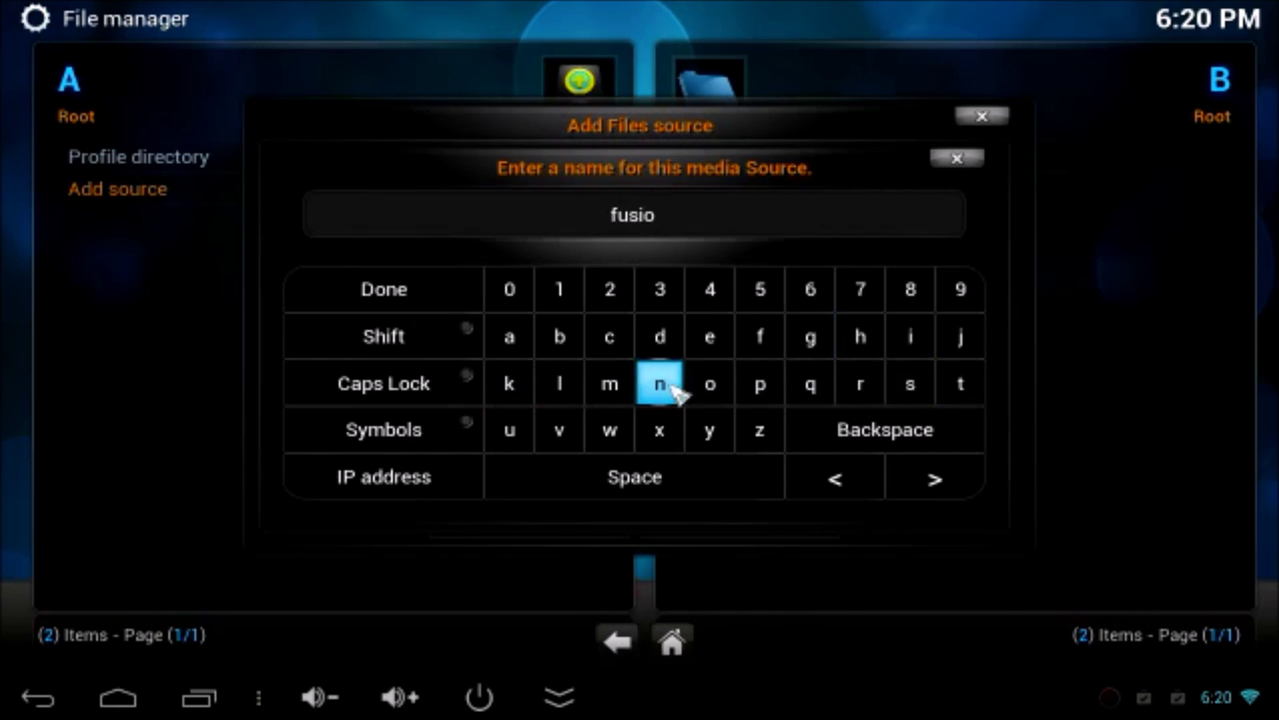
left_click(661, 384)
left_click(399, 289)
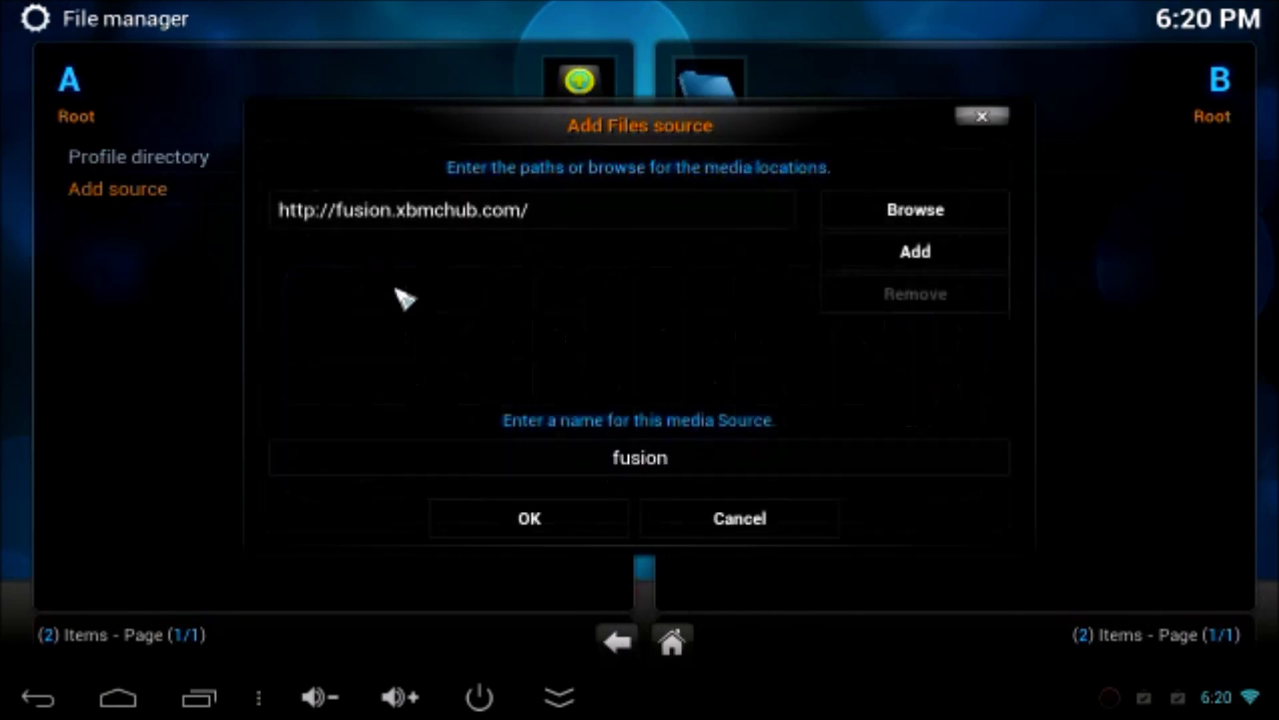
left_click(563, 521)
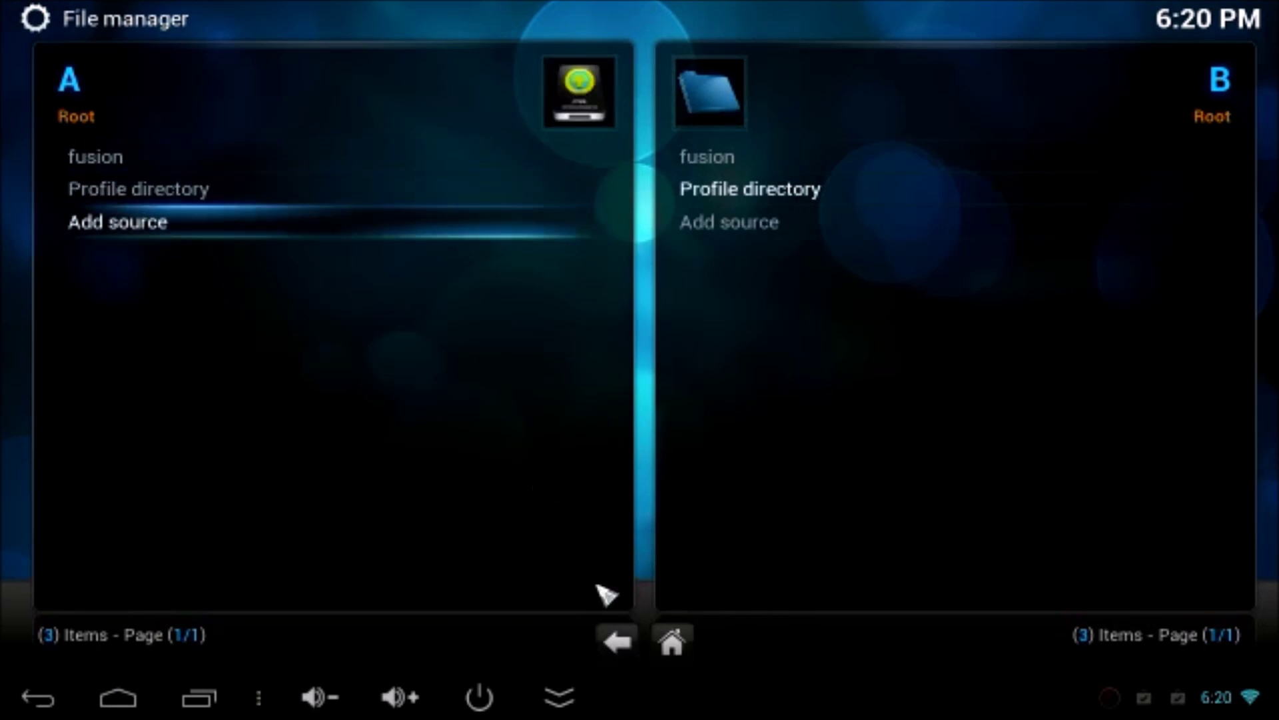
Go to System > Add-ons settings and dismiss the first-run help message.
left_click(672, 644)
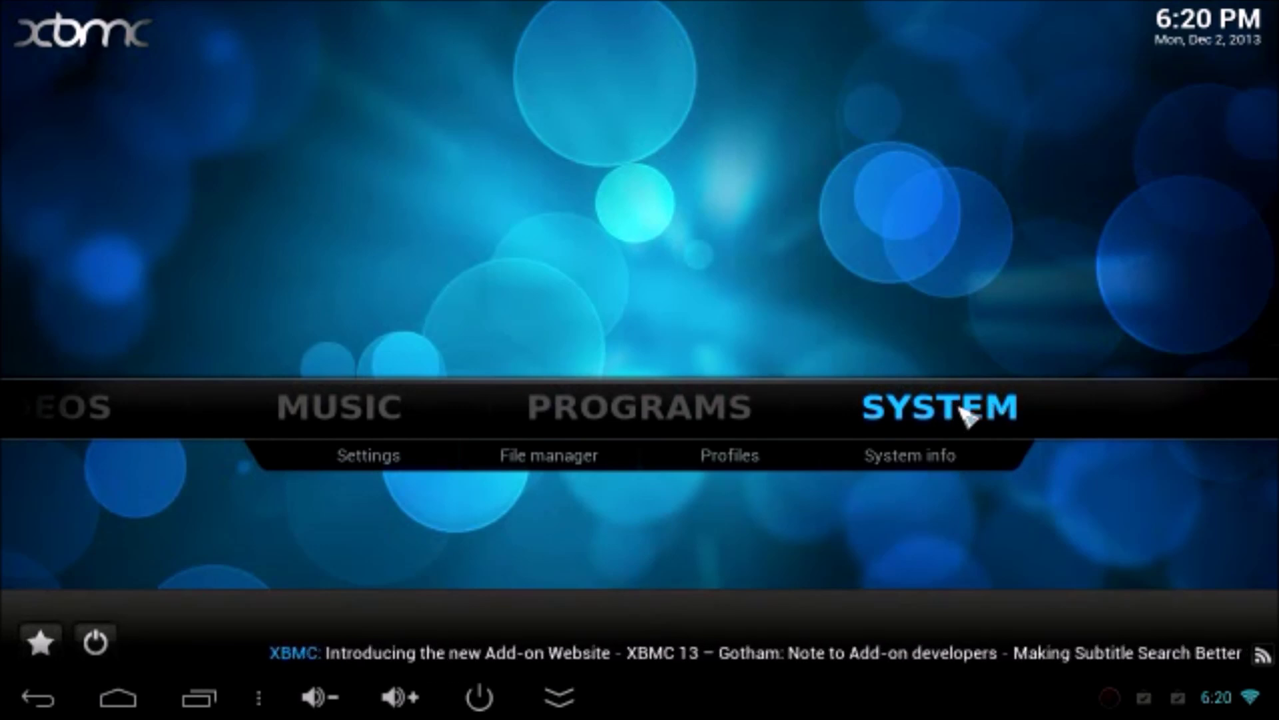
left_click(967, 409)
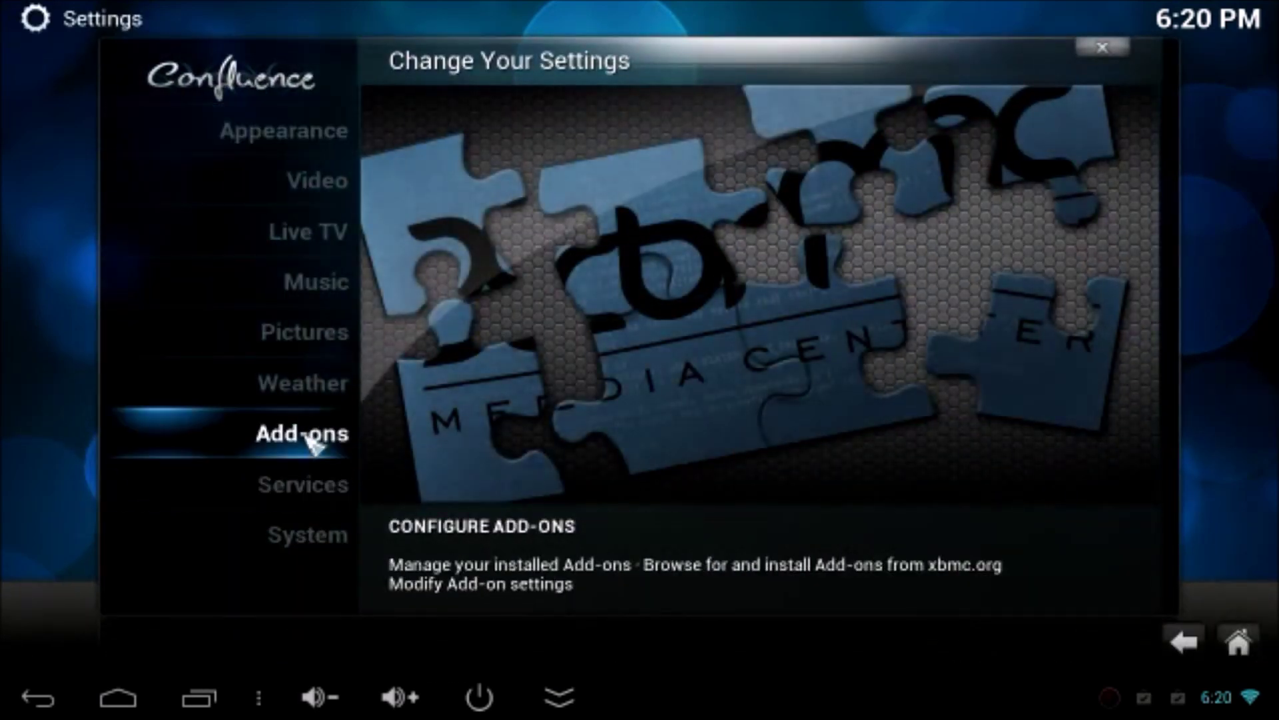
left_click(312, 434)
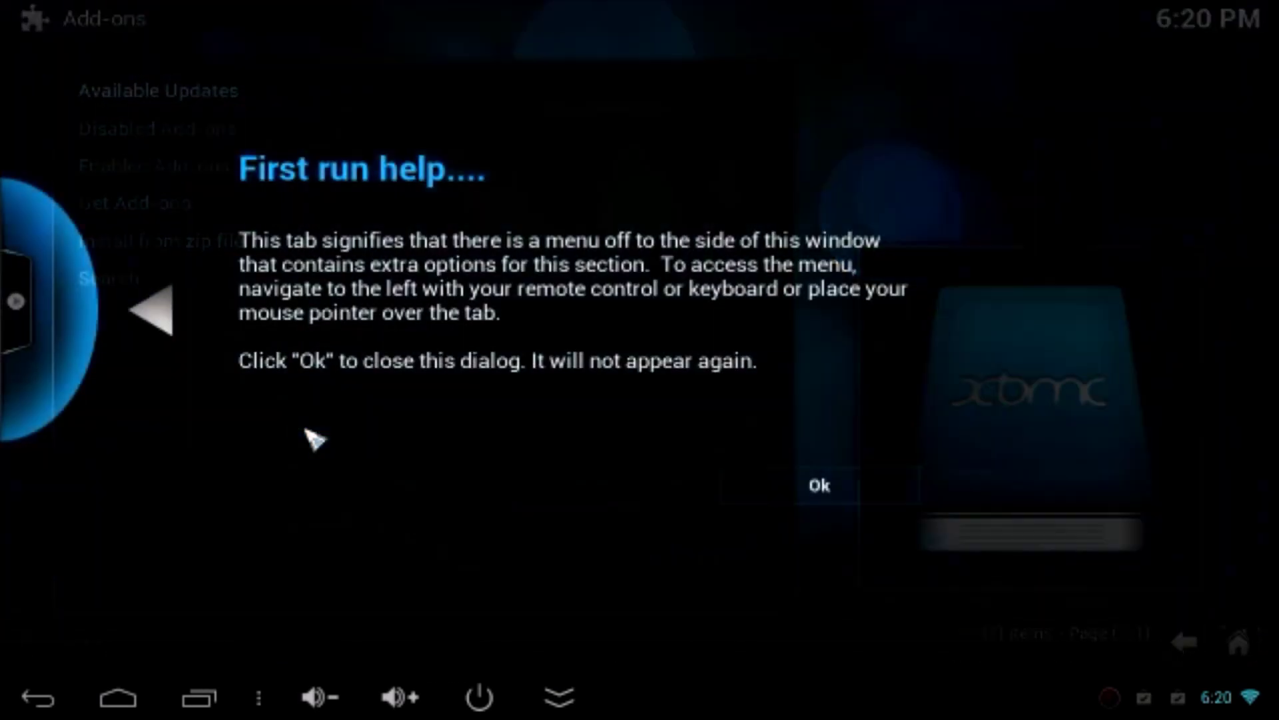
left_click(883, 496)
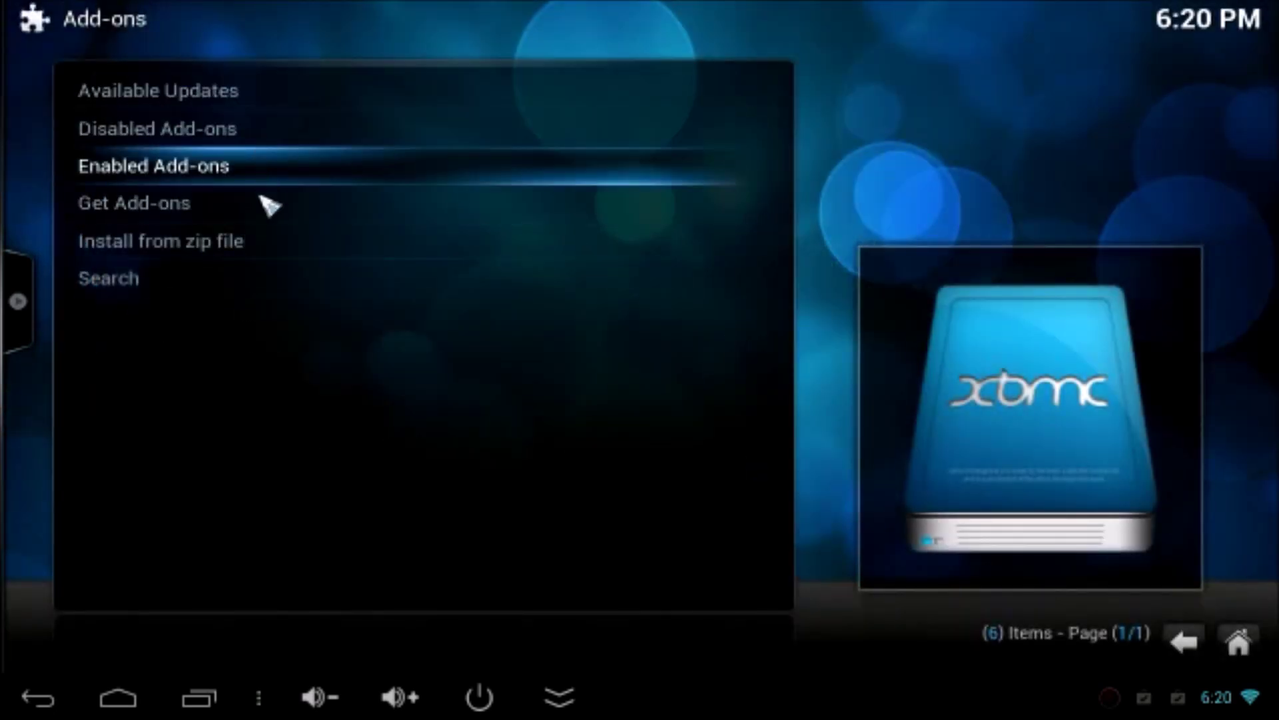
Install plugin.video.hubwizard-1.0.8.zip from fusion > hub-wizard using Install from zip file.
left_click(301, 244)
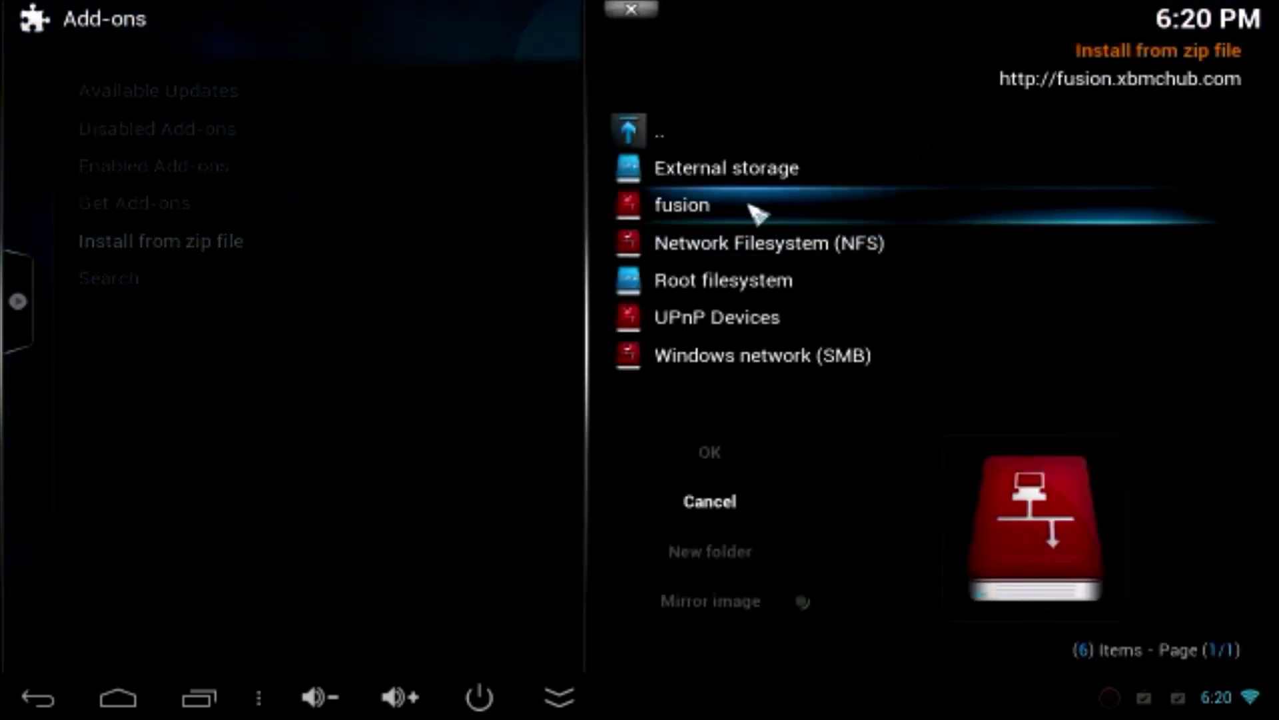
left_click(770, 215)
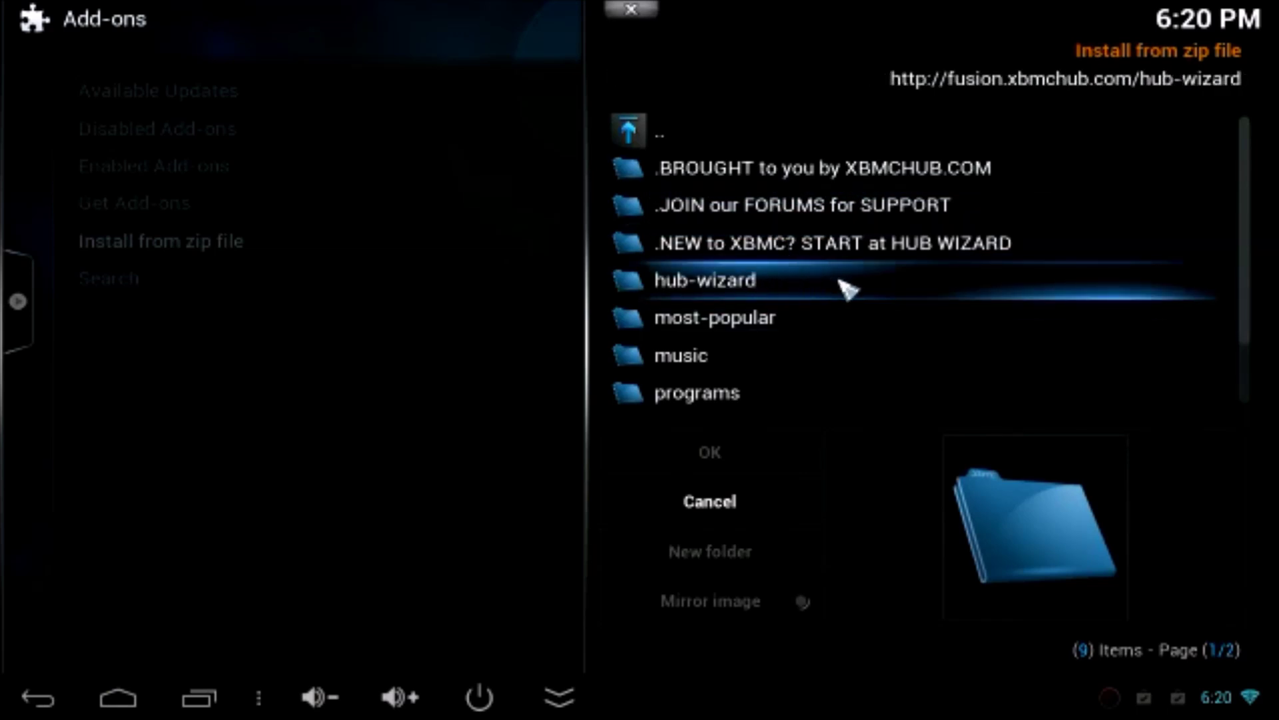
left_click(846, 283)
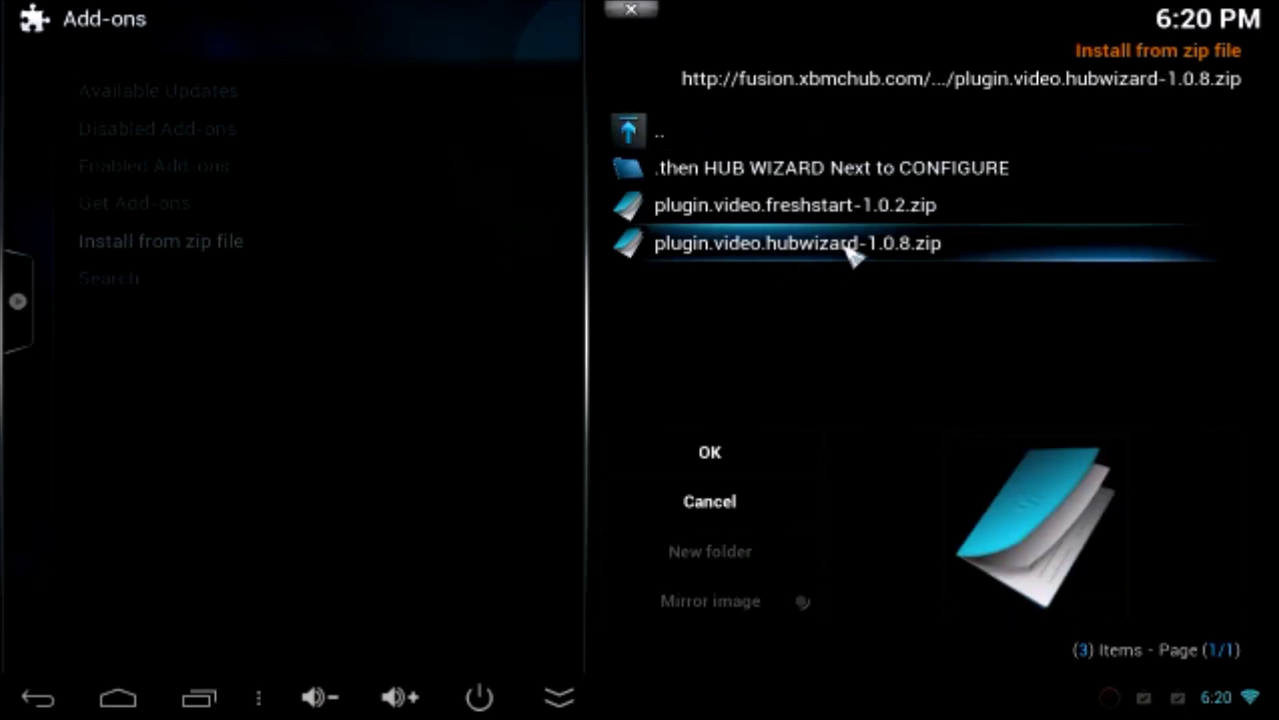
left_click(851, 244)
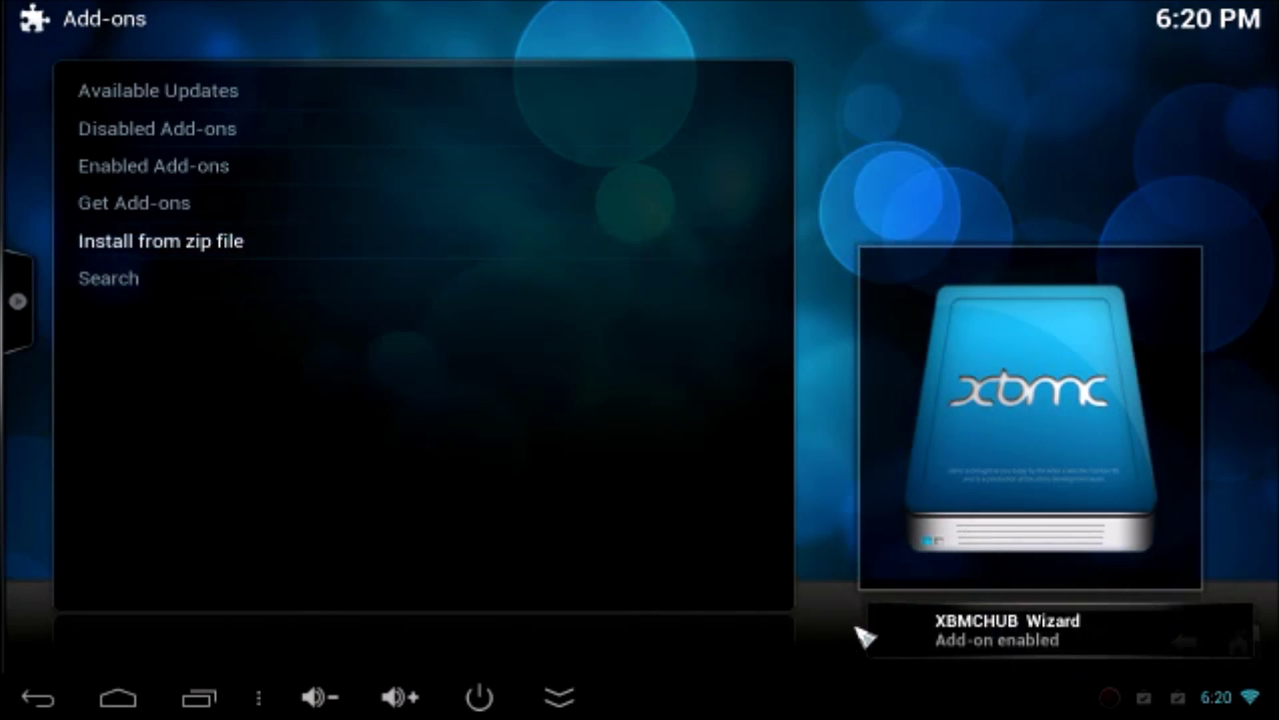
left_click(1187, 643)
Launch XBMCHUB Wizard from Program Add-ons, choose ANDROID and accept the customized selection.
left_click(1233, 641)
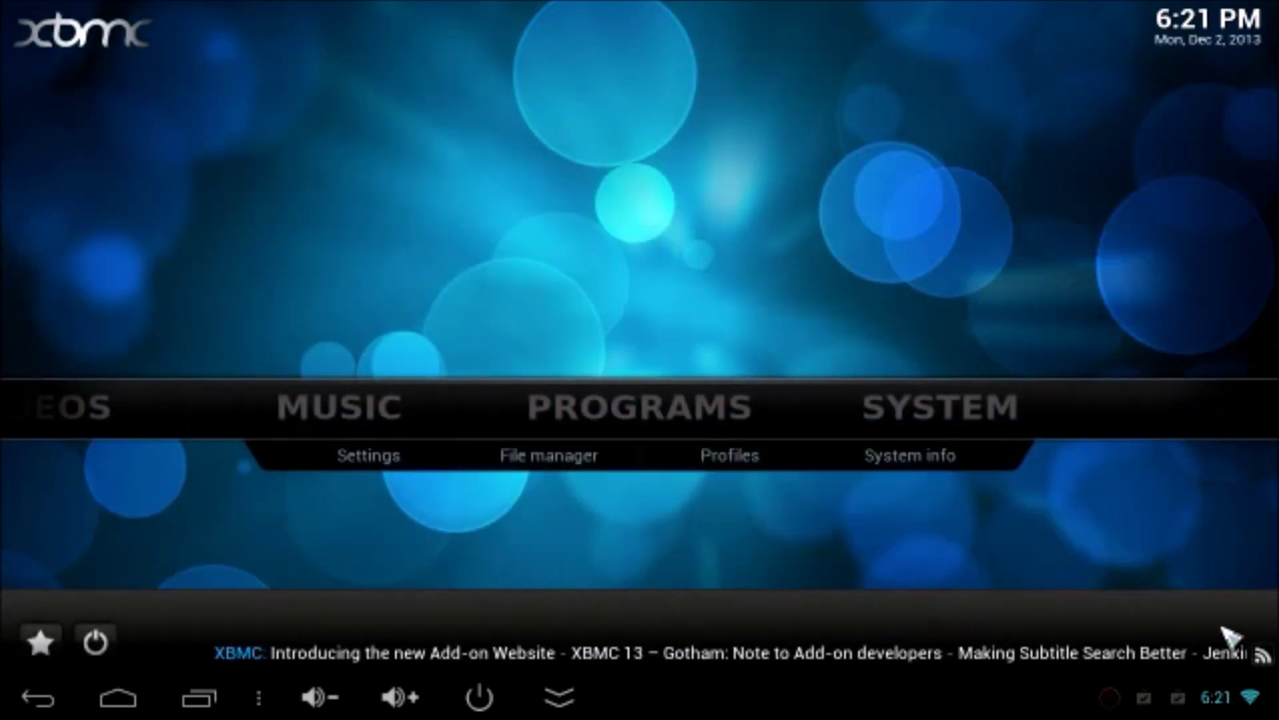
left_click(652, 417)
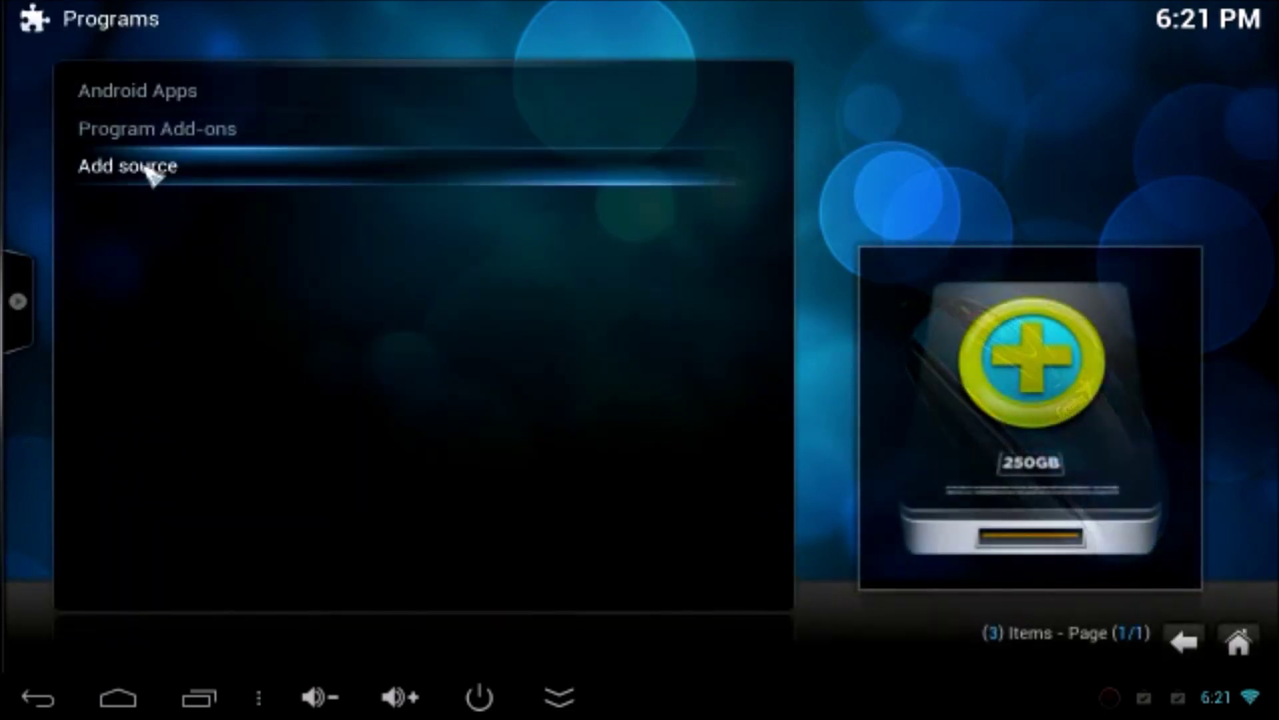
left_click(212, 133)
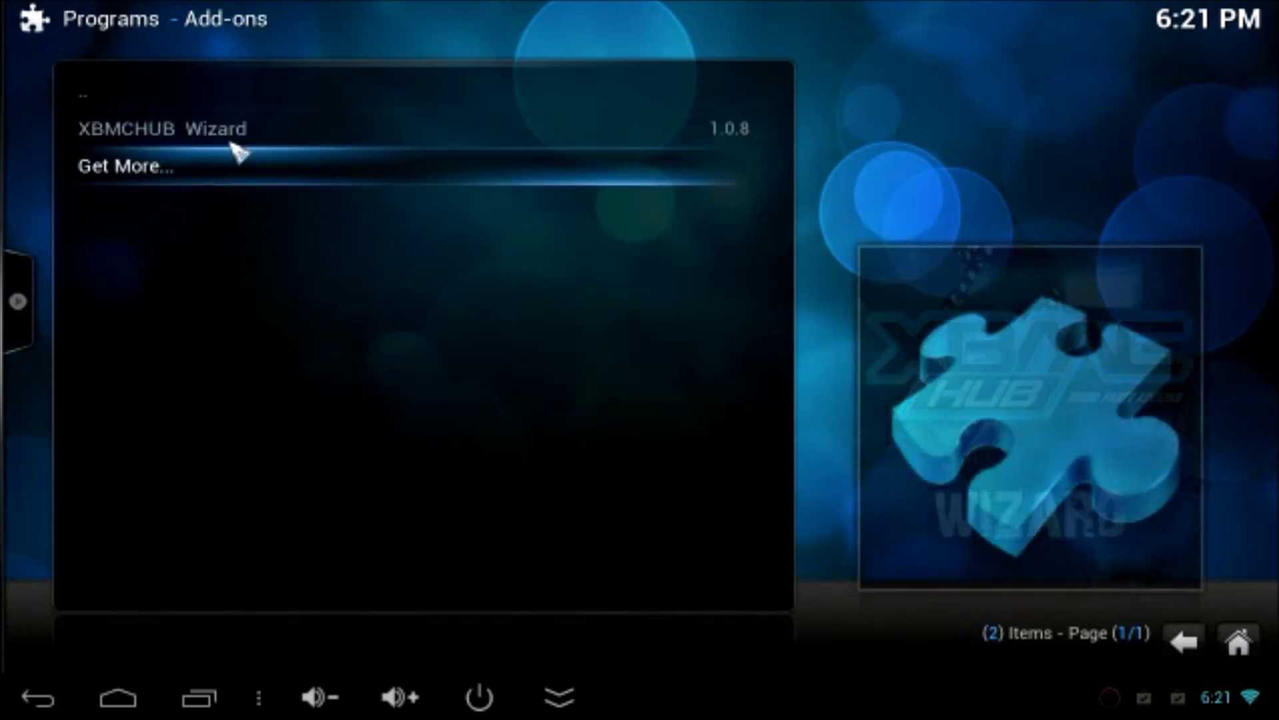
left_click(308, 130)
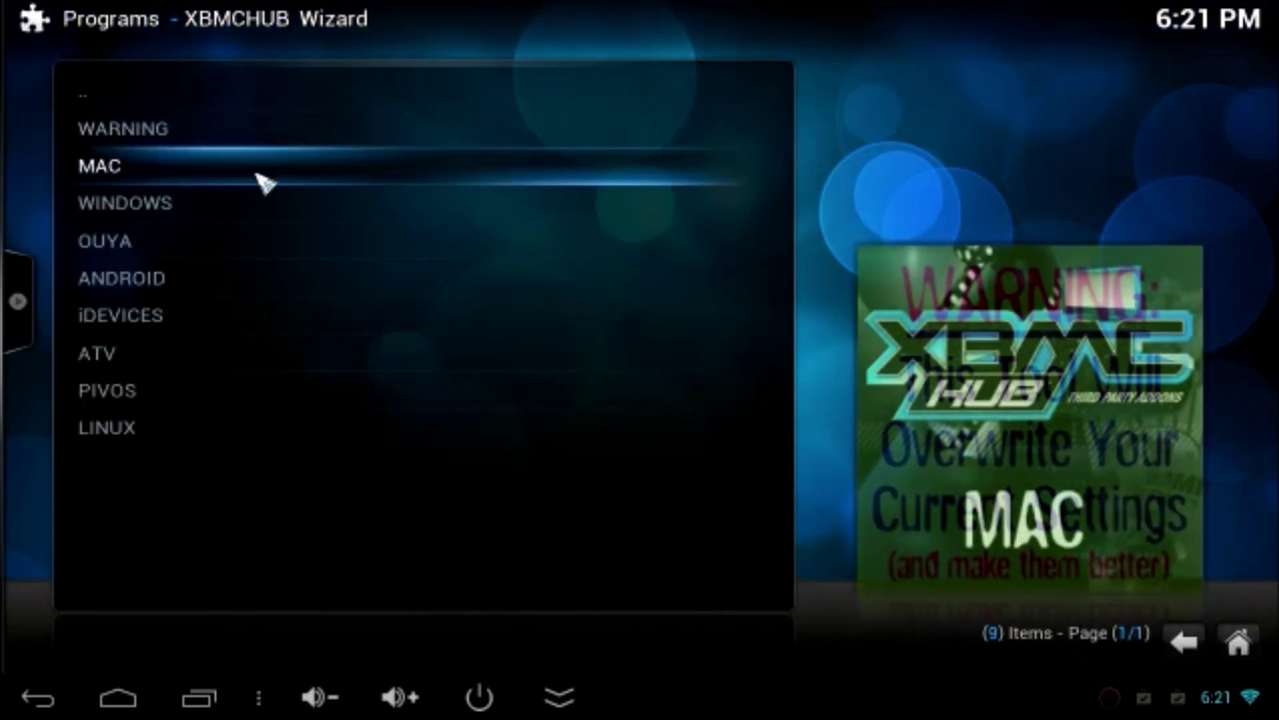
left_click(241, 283)
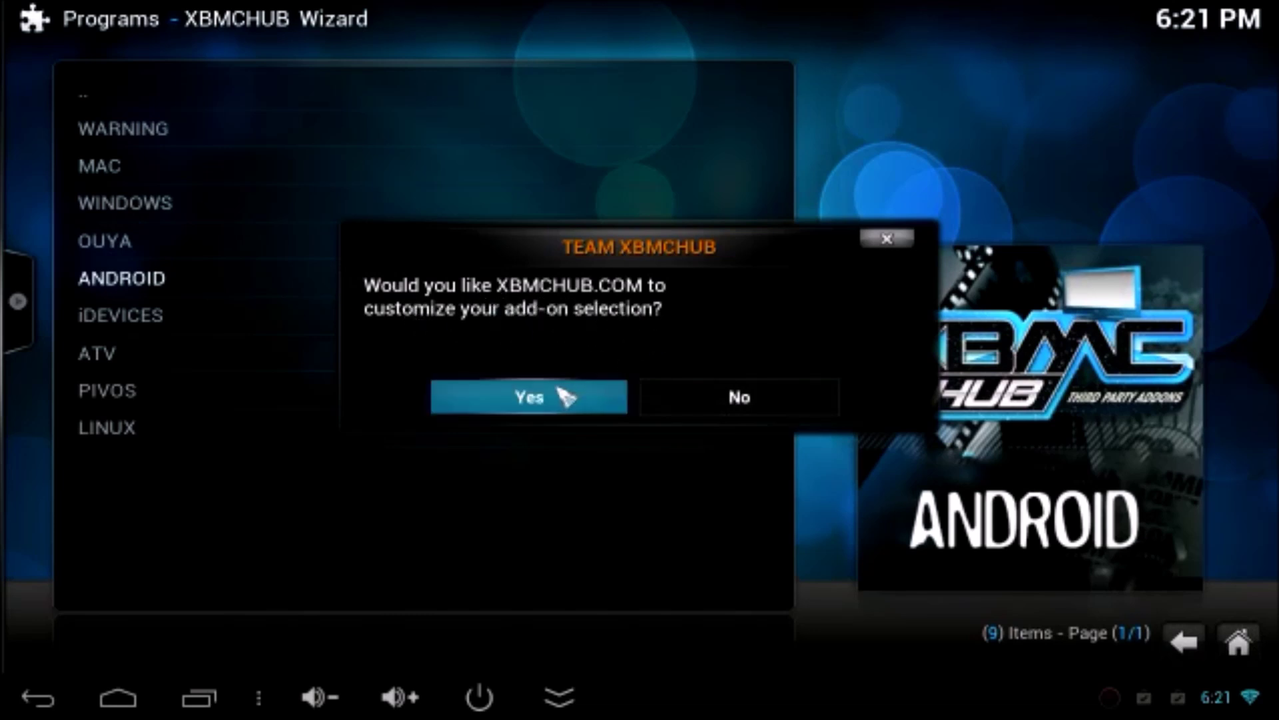
left_click(530, 397)
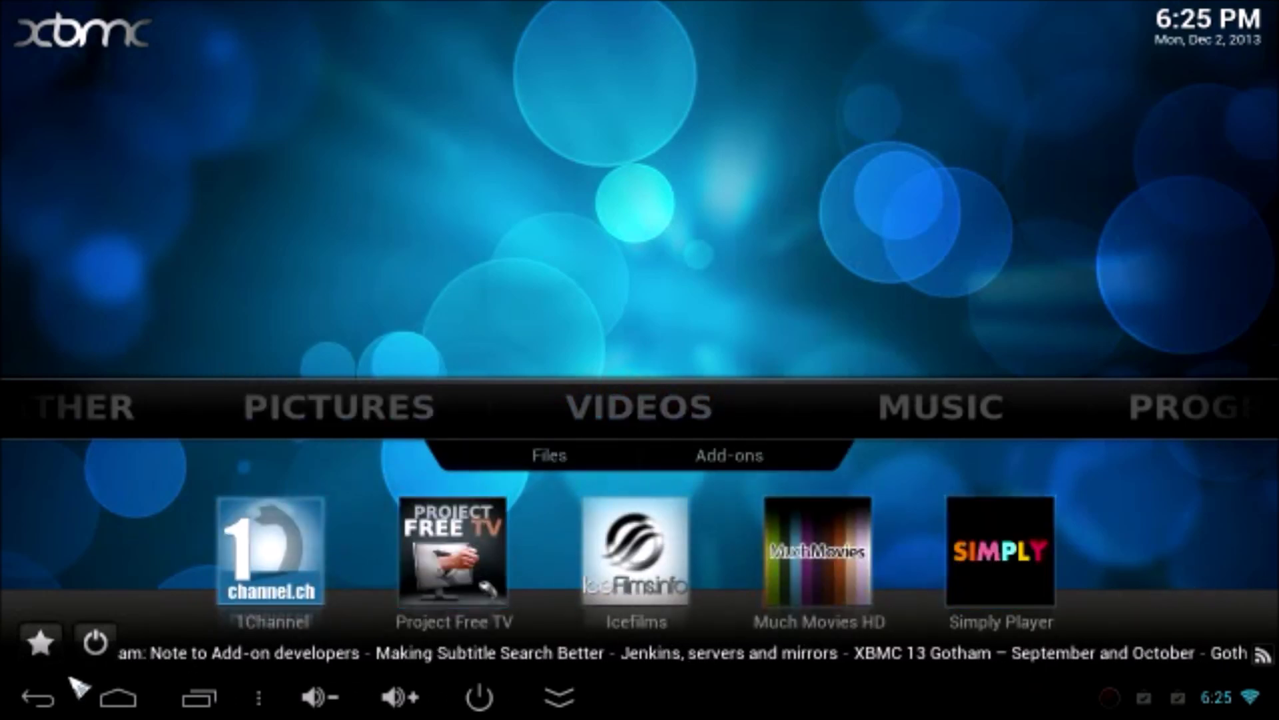
Once the wizard finishes installing, bring up XBMC's exit prompt from the power button.
left_click(95, 643)
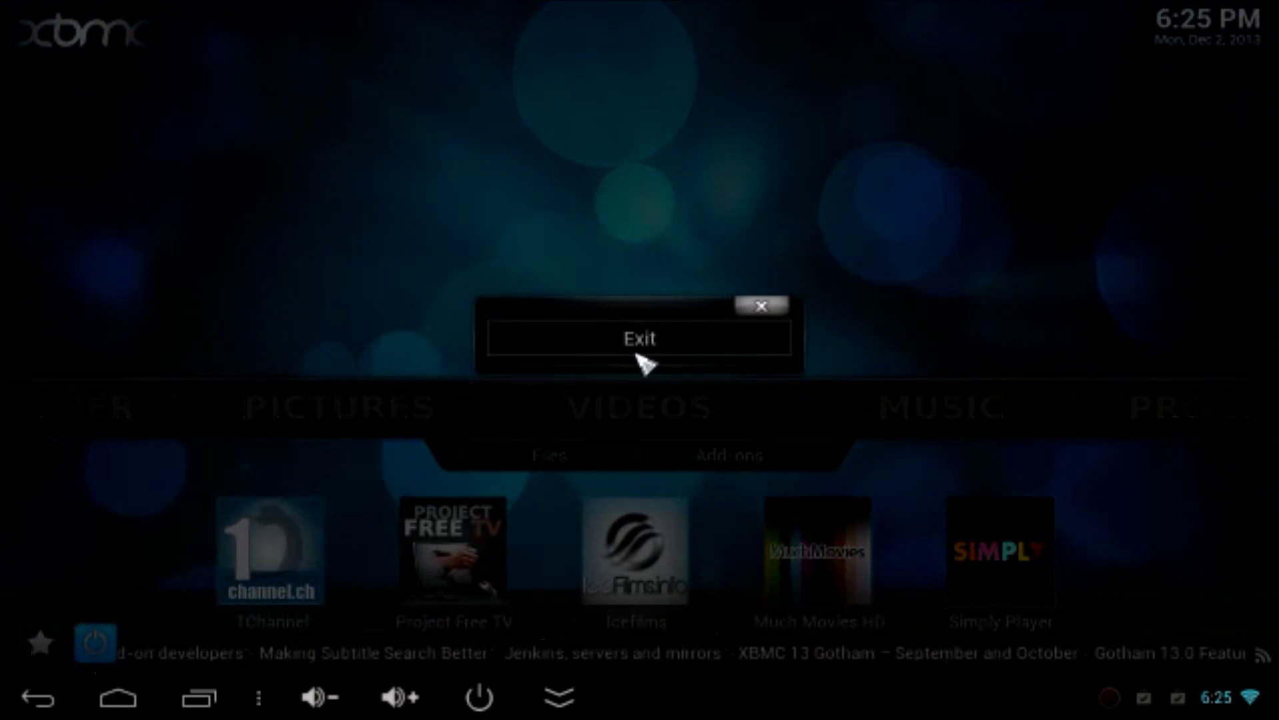
Exit XBMC and relaunch it from the Android home screen.
left_click(666, 343)
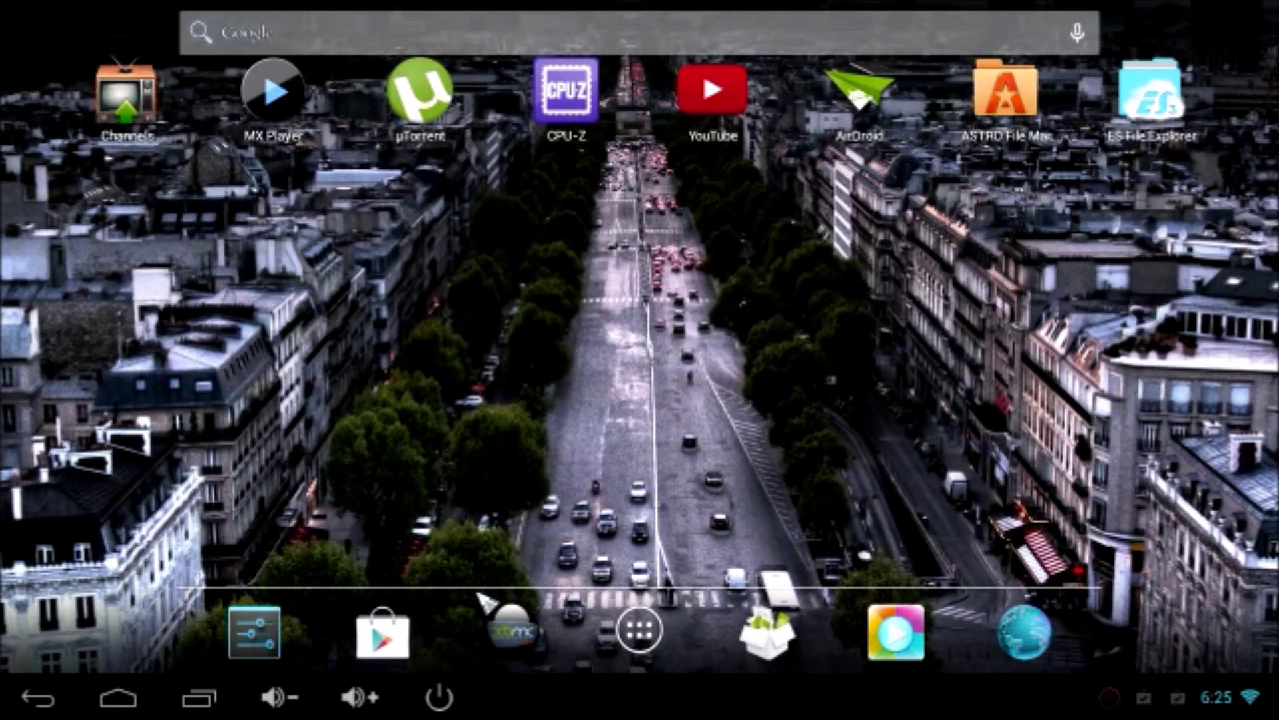
left_click(513, 633)
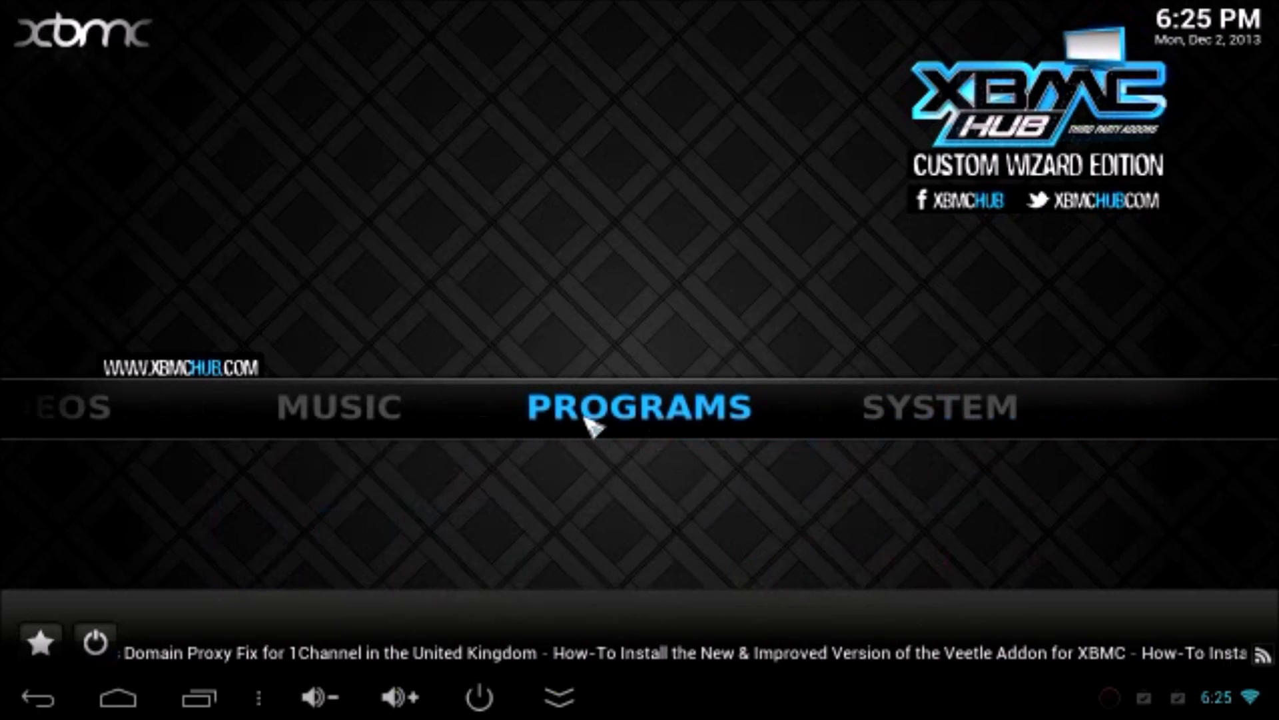
Launch Navi-X from Program Add-ons, exit it, and return to the Programs list.
left_click(628, 420)
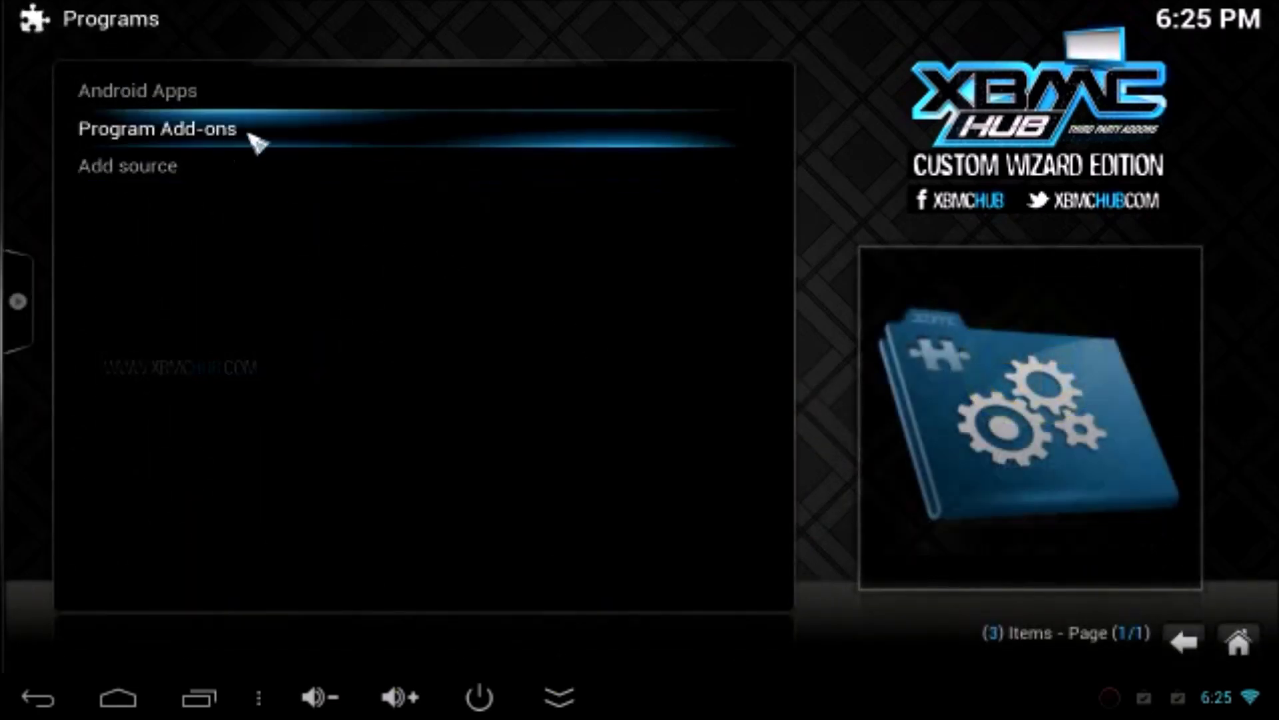
left_click(253, 139)
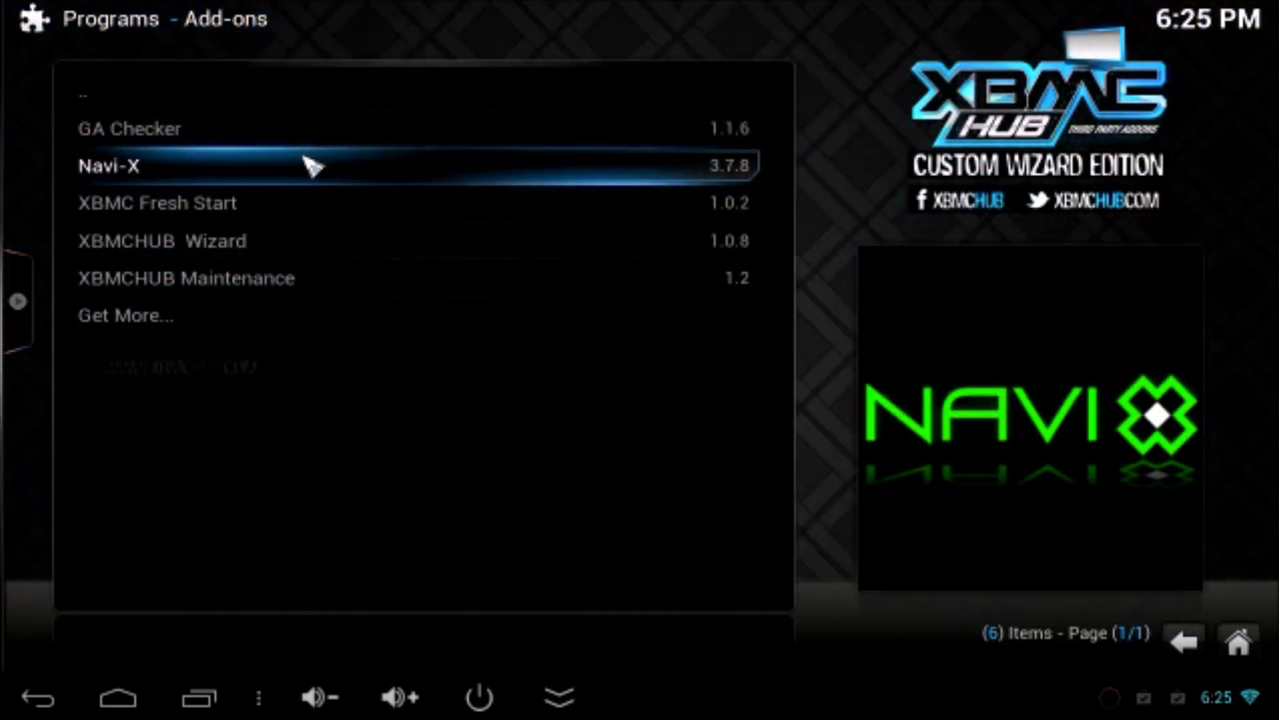
left_click(311, 165)
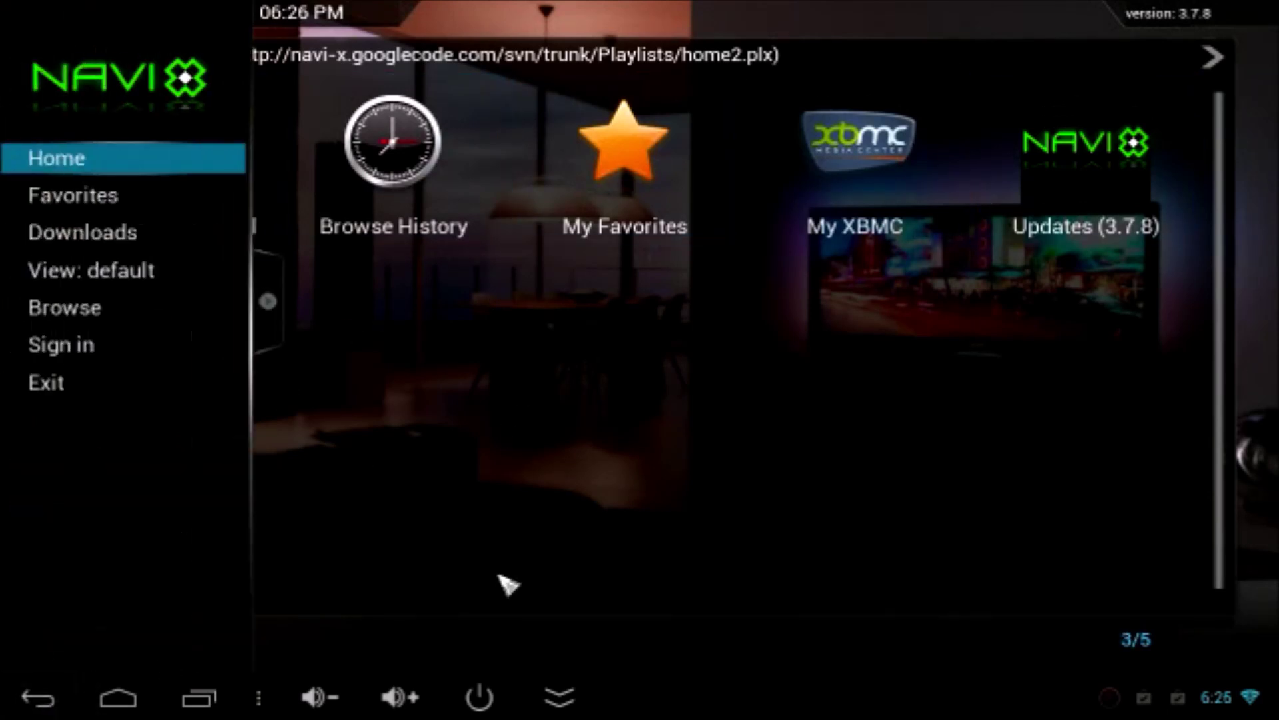
mouse_move(27, 714)
left_click(53, 387)
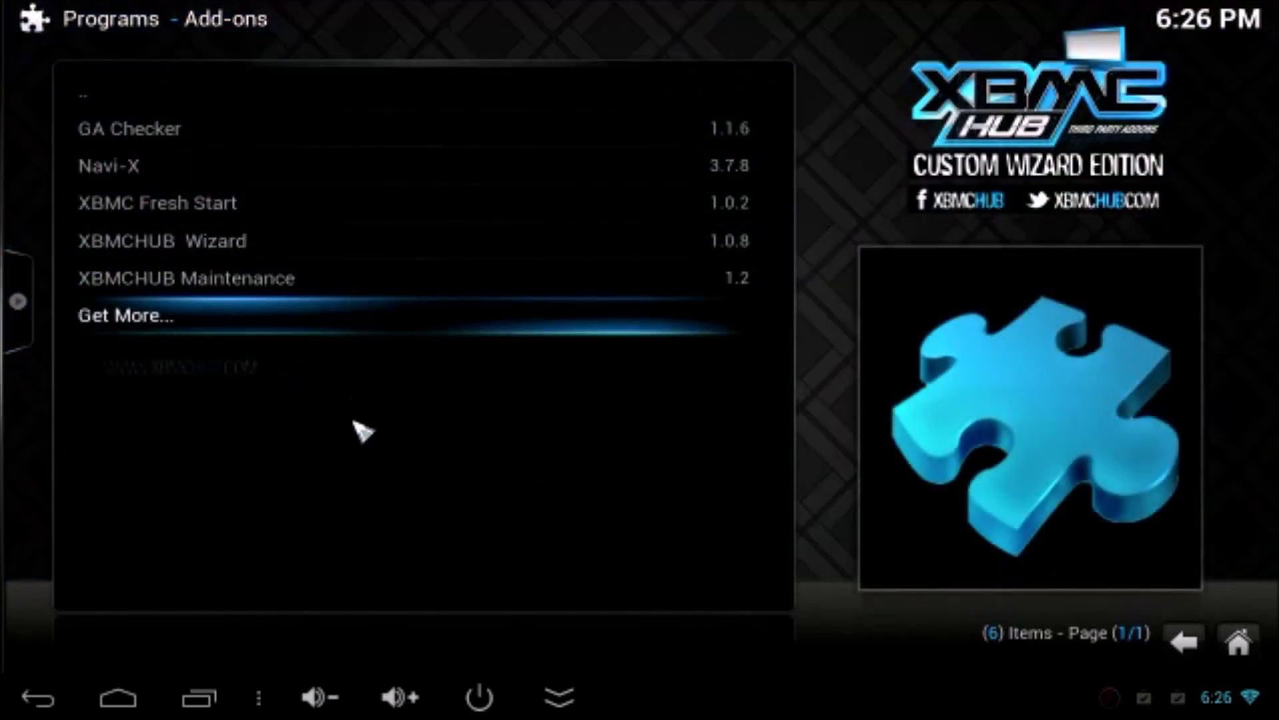
left_click(59, 700)
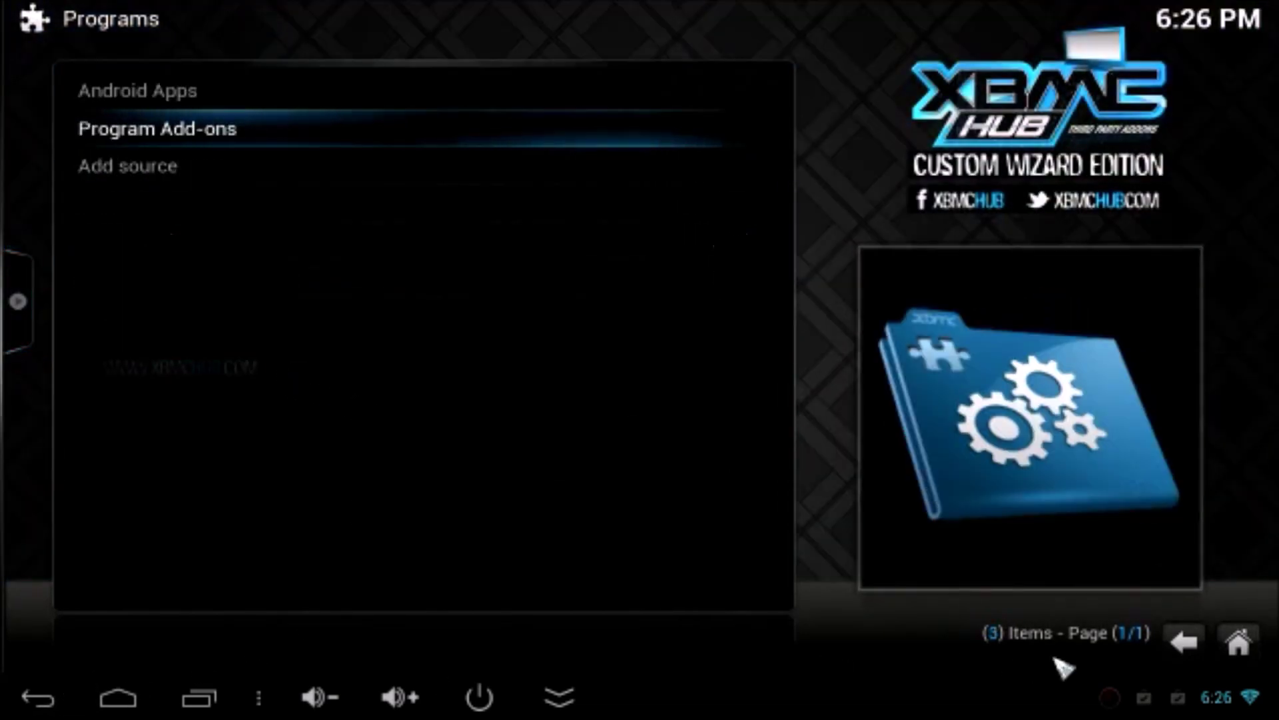
Look at the Music Add-ons list, go back to Music Files, then return home.
left_click(1237, 643)
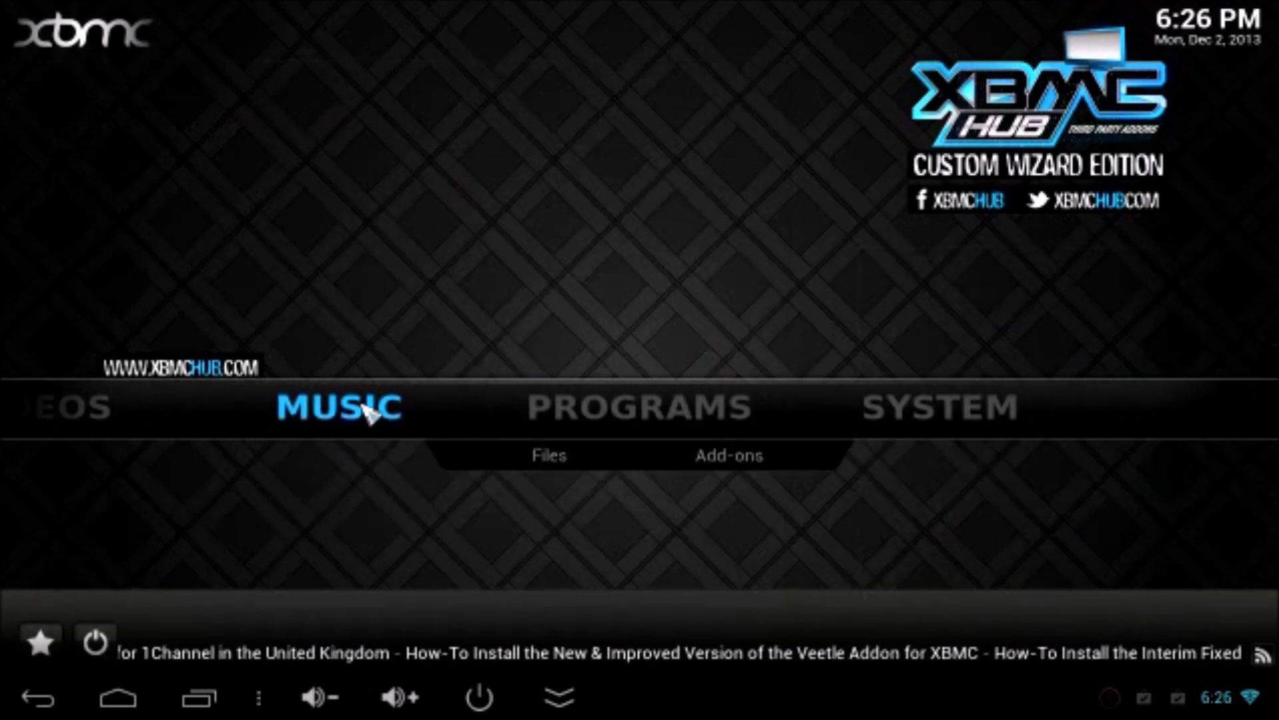
left_click(366, 412)
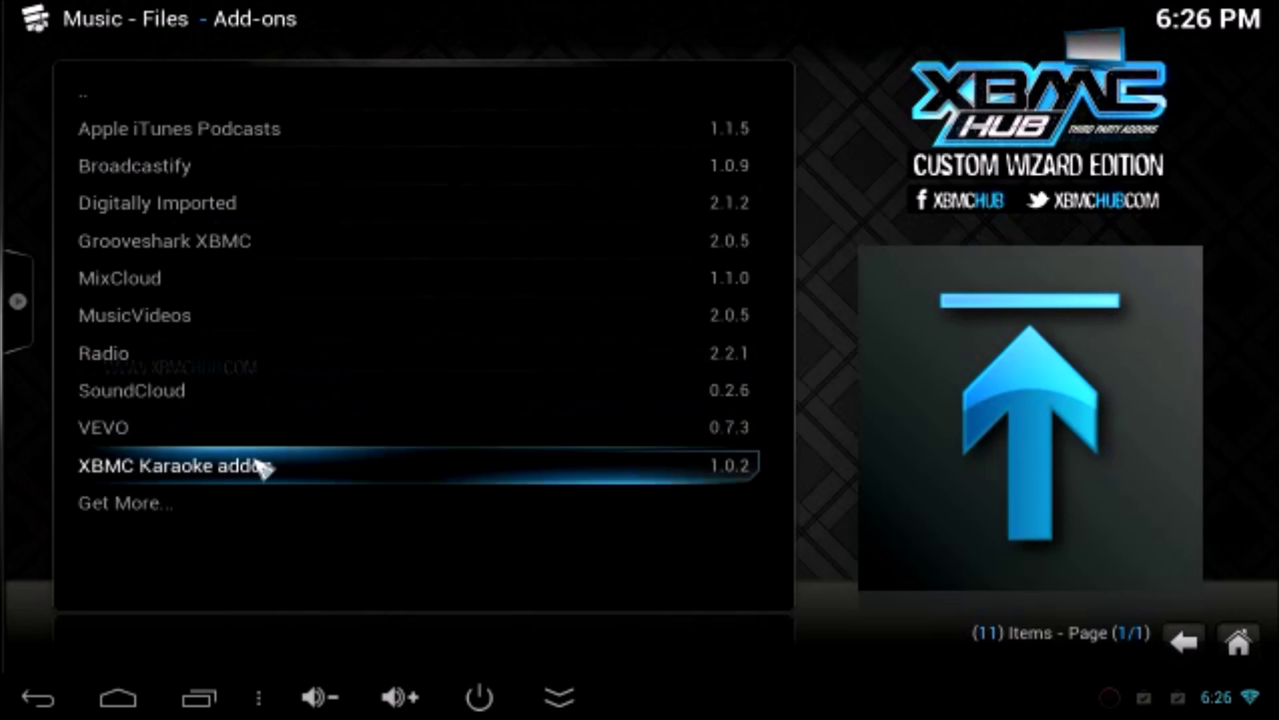
left_click(1186, 643)
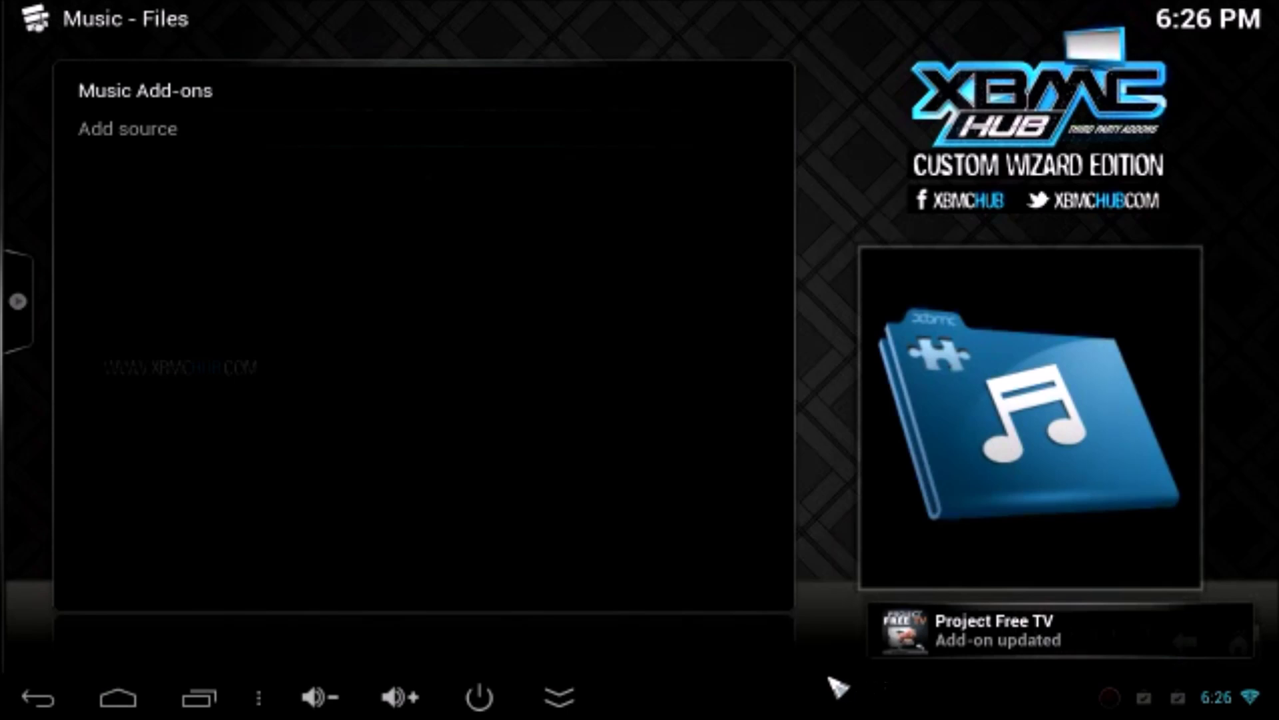
left_click(1238, 645)
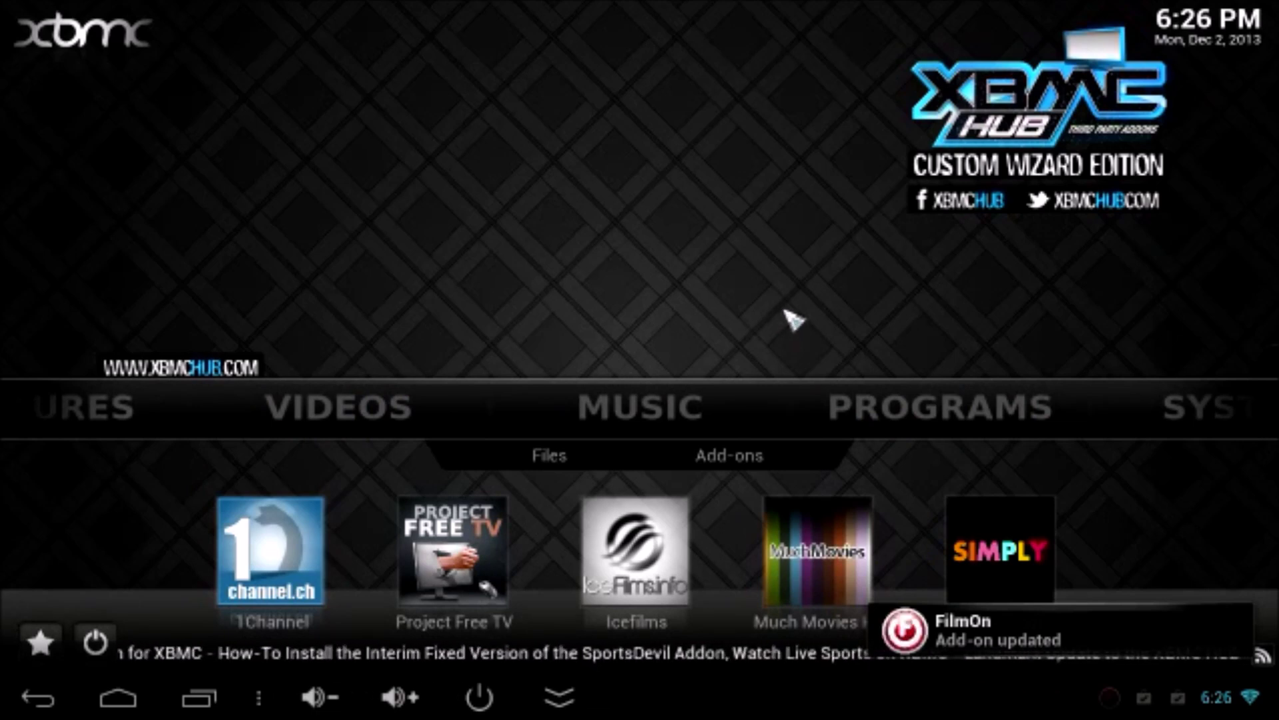
Open Videos > Add-ons and scroll through add-ons like PopcornFlix, 1Channel and Vimeo.
scroll(833, 453, "up", 2)
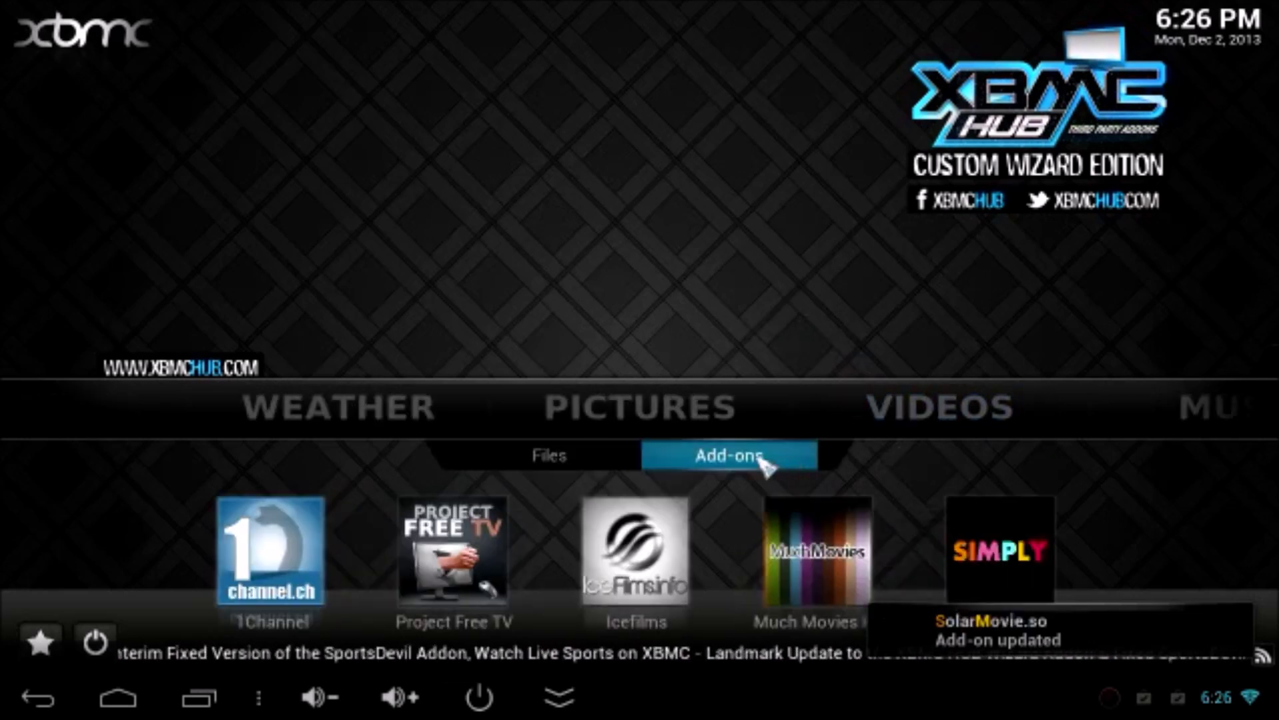
left_click(766, 457)
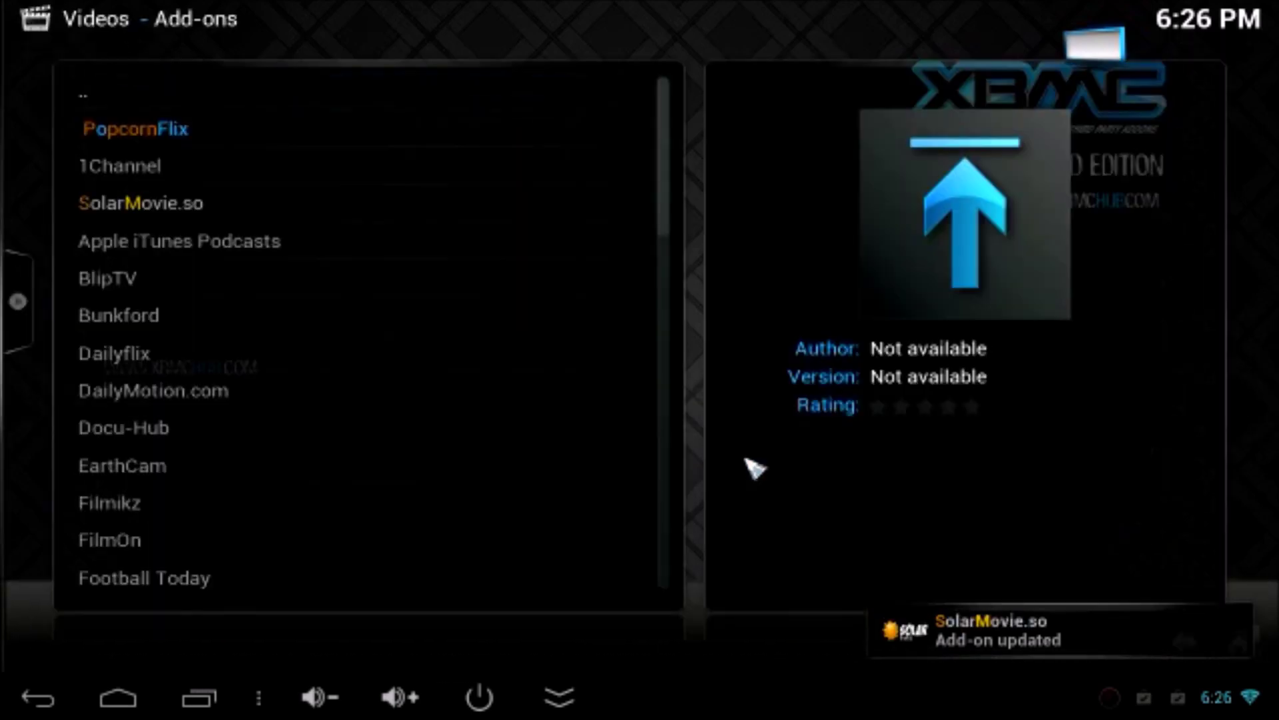
left_click_drag(670, 130, 640, 106)
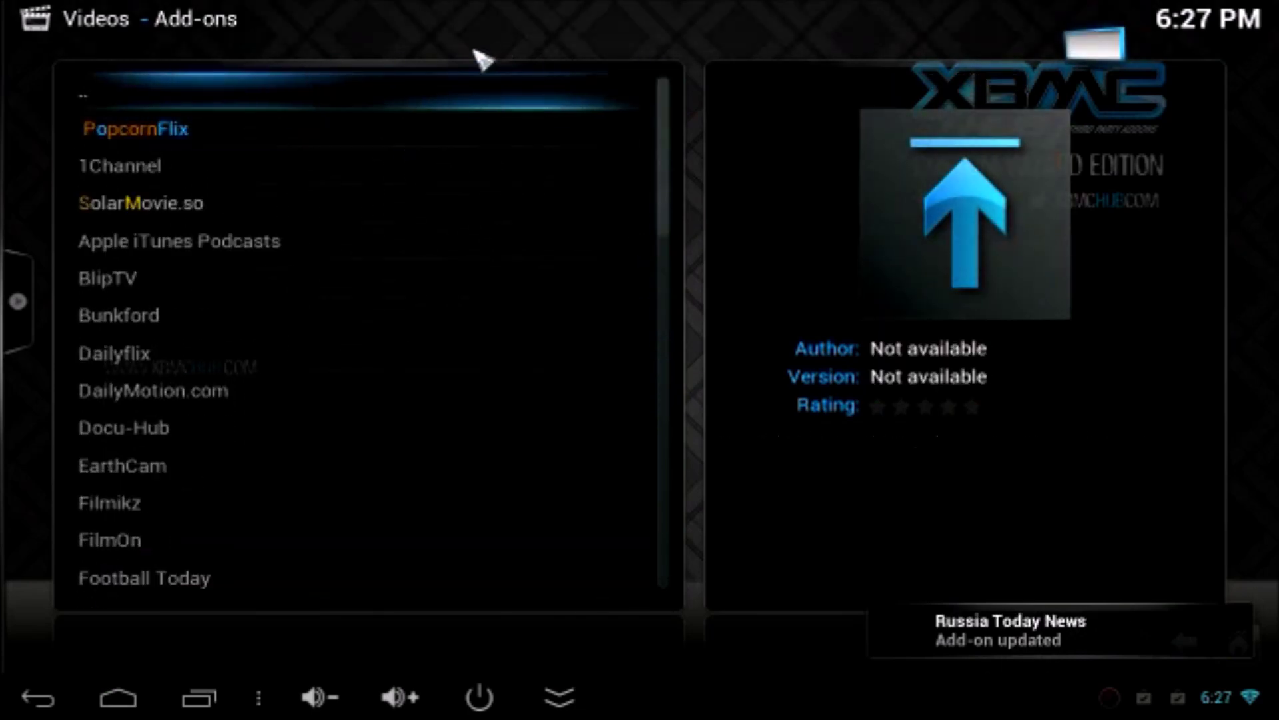